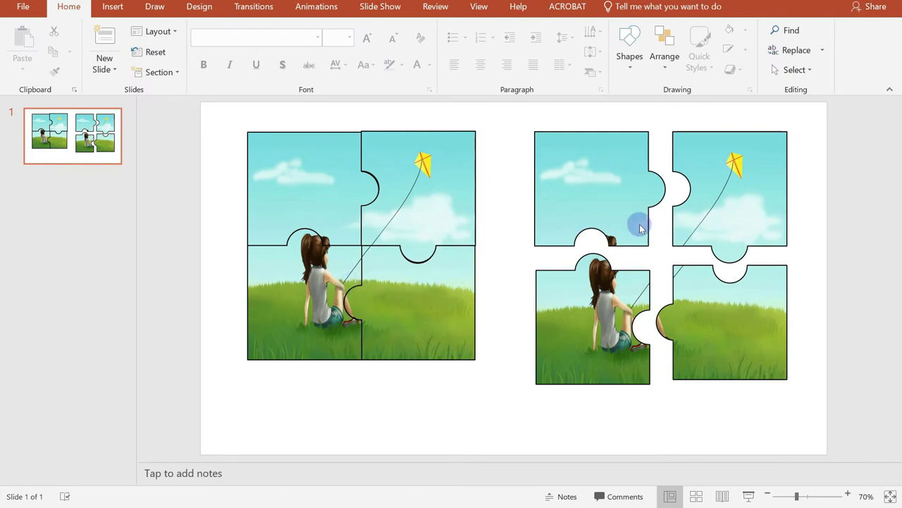
Switch the ribbon to the Insert tab with Alt+N
key(alt+n)
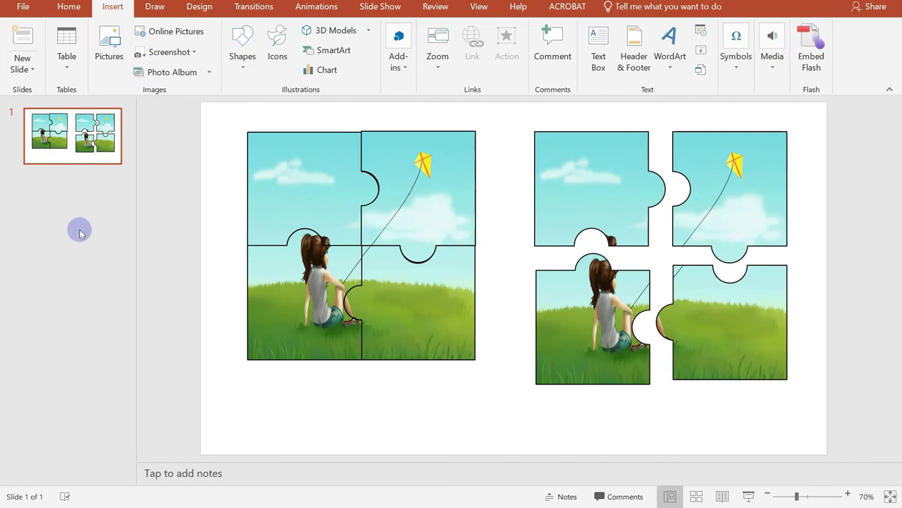
Insert a Blank-layout slide 2 and turn on Gridlines and Guides in the View tab
click(25, 63)
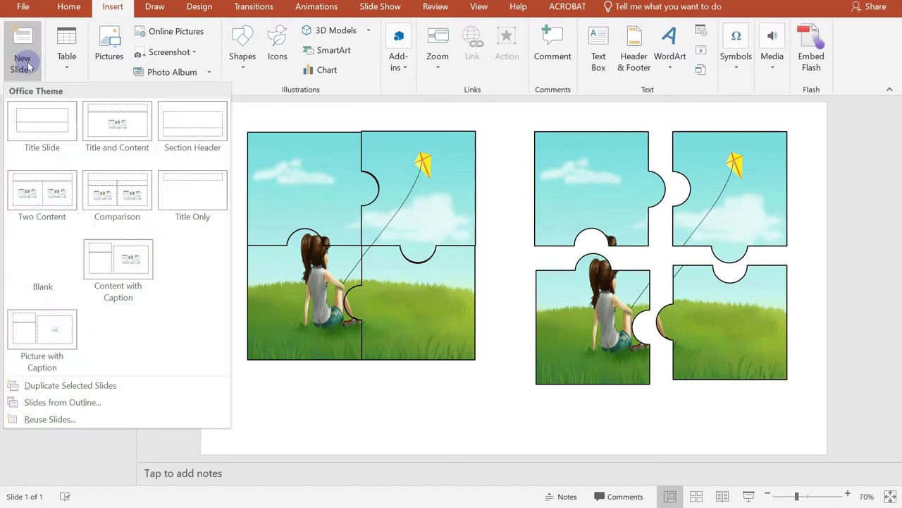
click(40, 269)
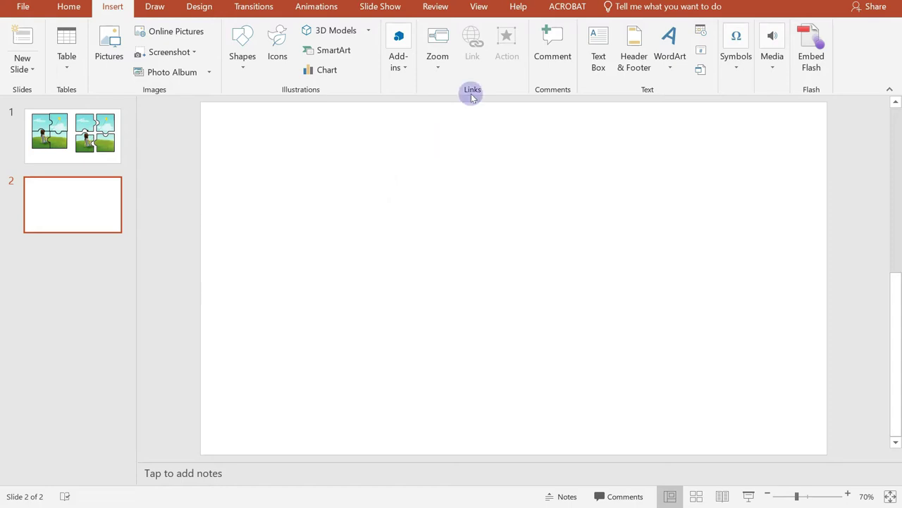
click(479, 9)
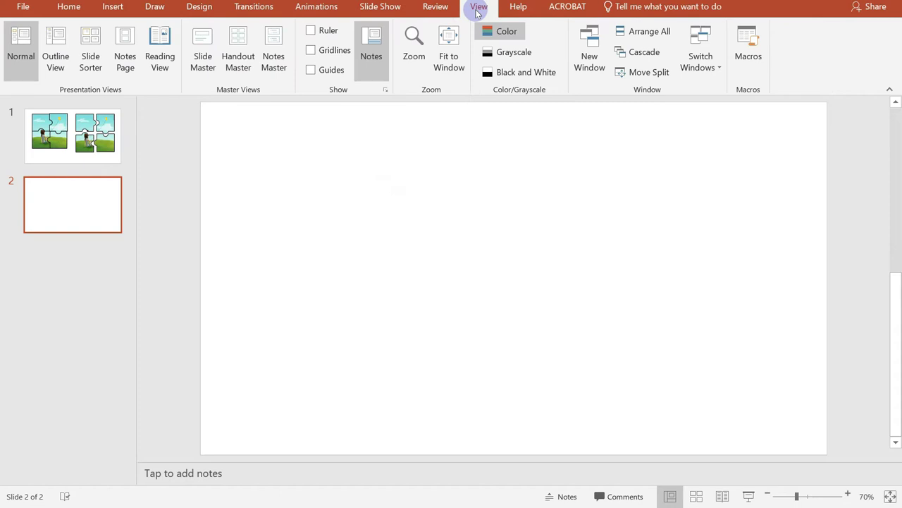
click(311, 51)
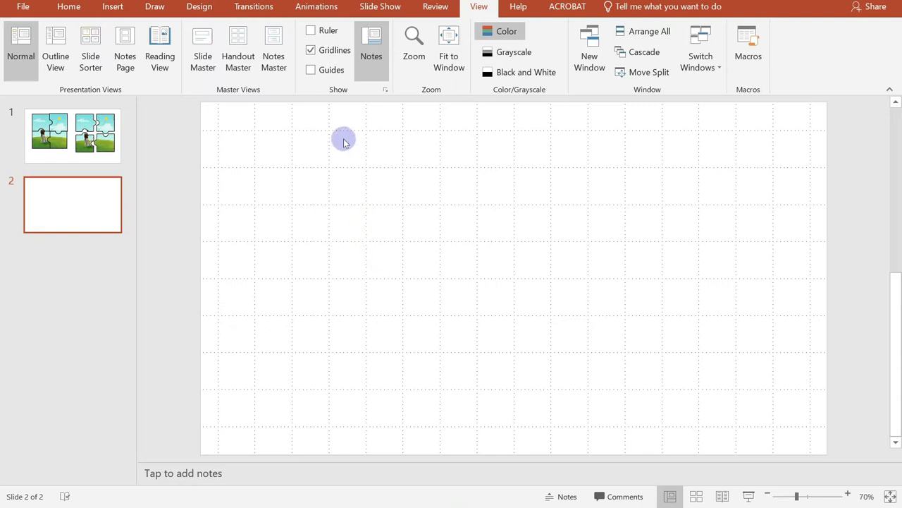
click(324, 73)
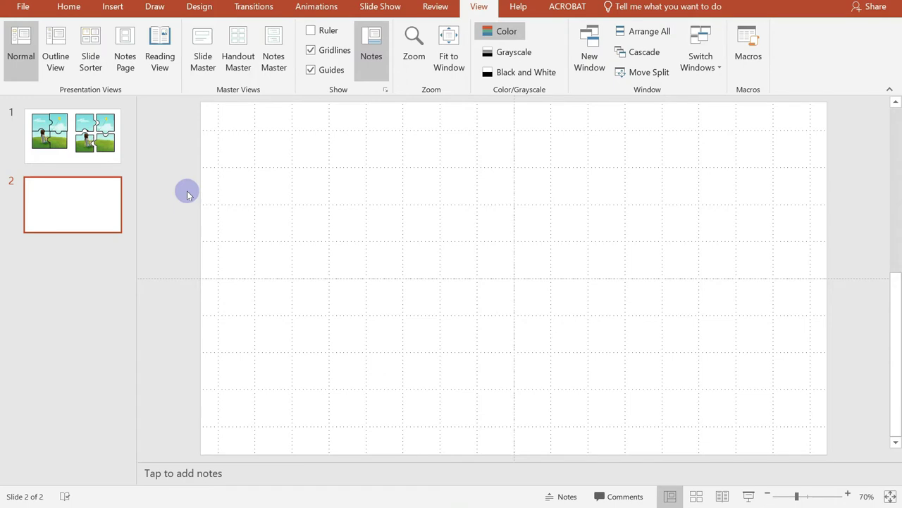
Insert the kite-girl picture from the Downloads folder onto slide 2
click(112, 8)
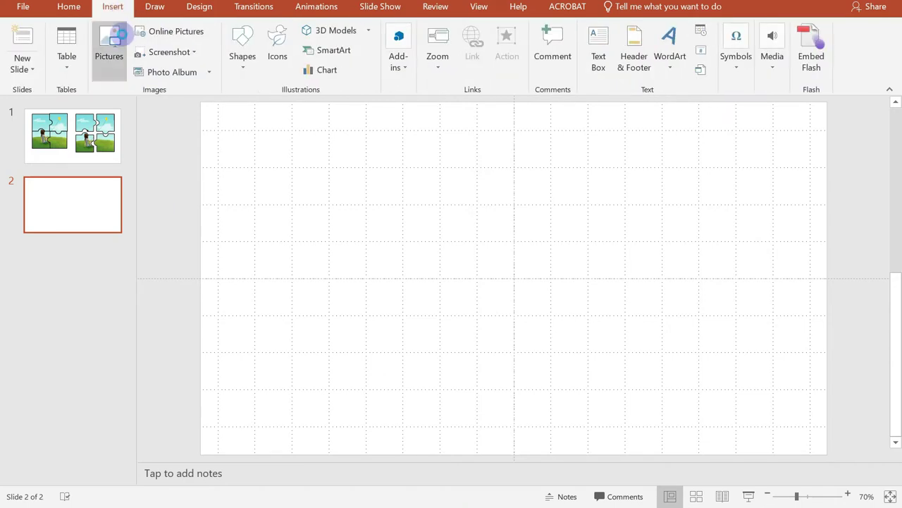
click(117, 37)
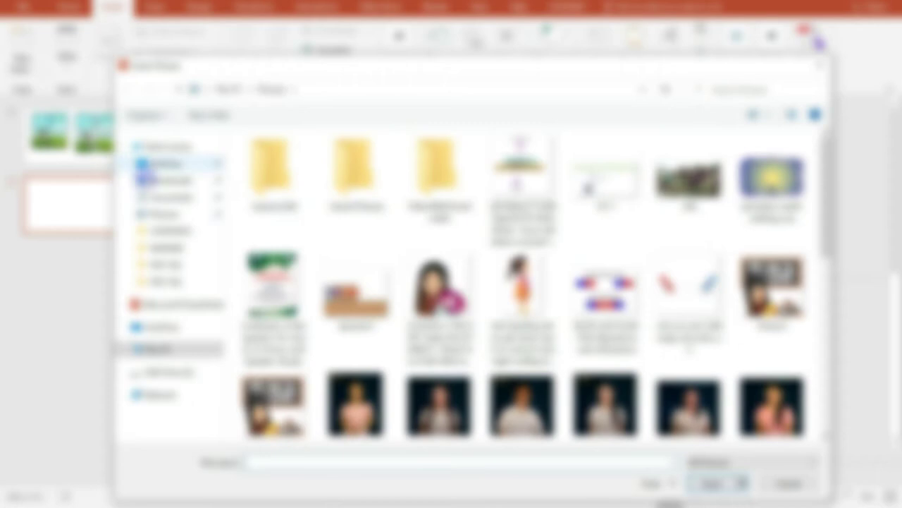
click(154, 197)
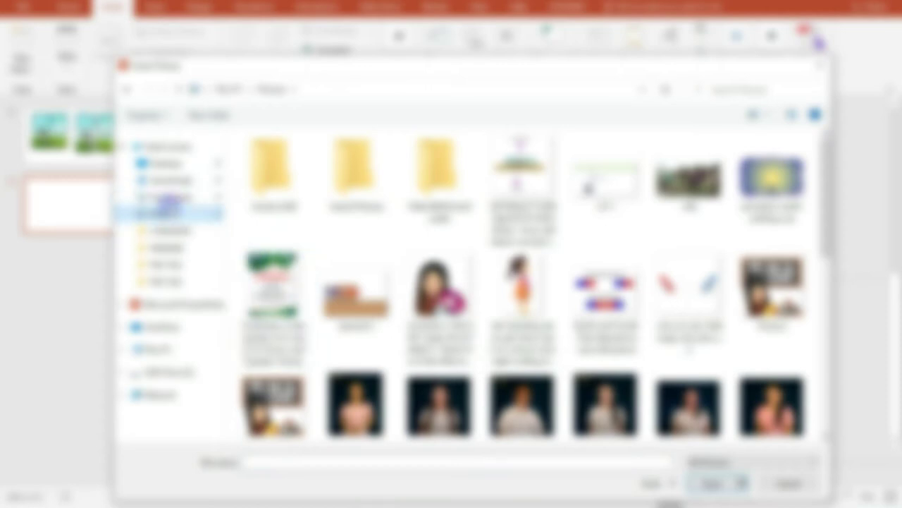
click(171, 179)
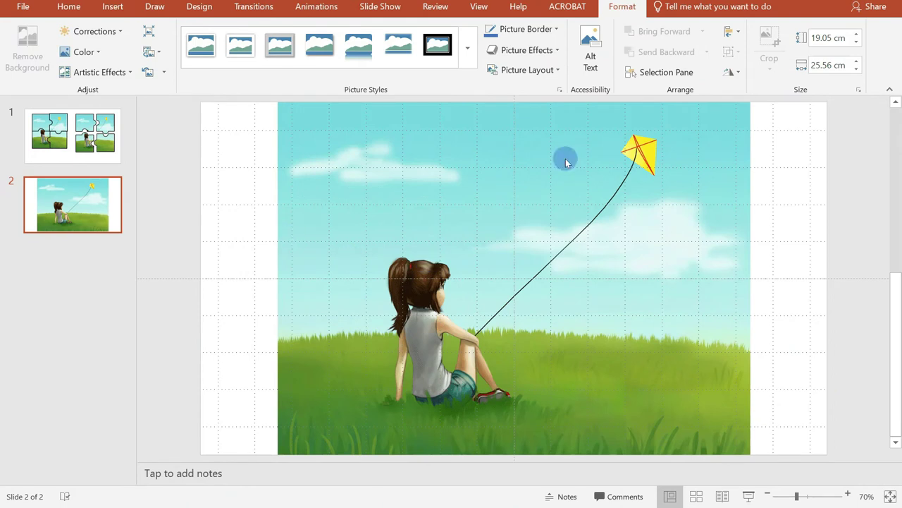
Shrink the picture to about 8.15 × 10.93 cm and move it to the top-right
click(632, 147)
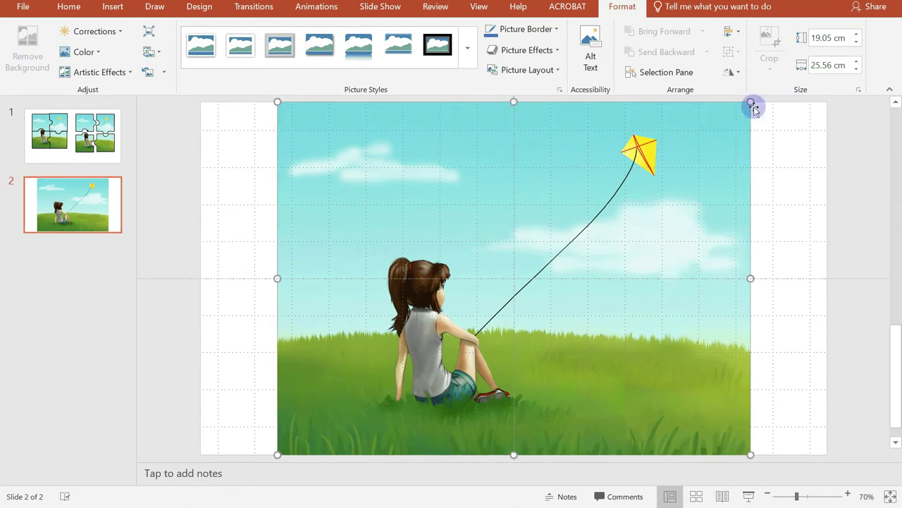
drag(748, 103, 536, 299)
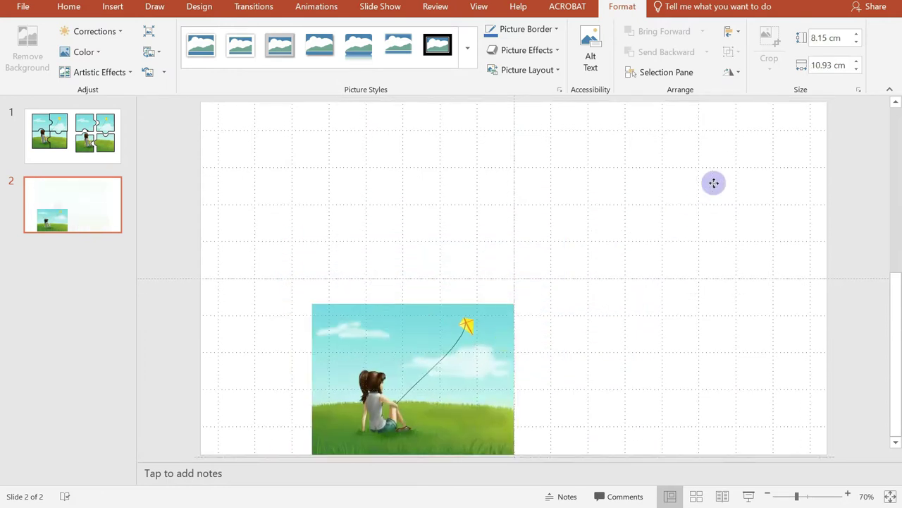
drag(714, 184, 749, 165)
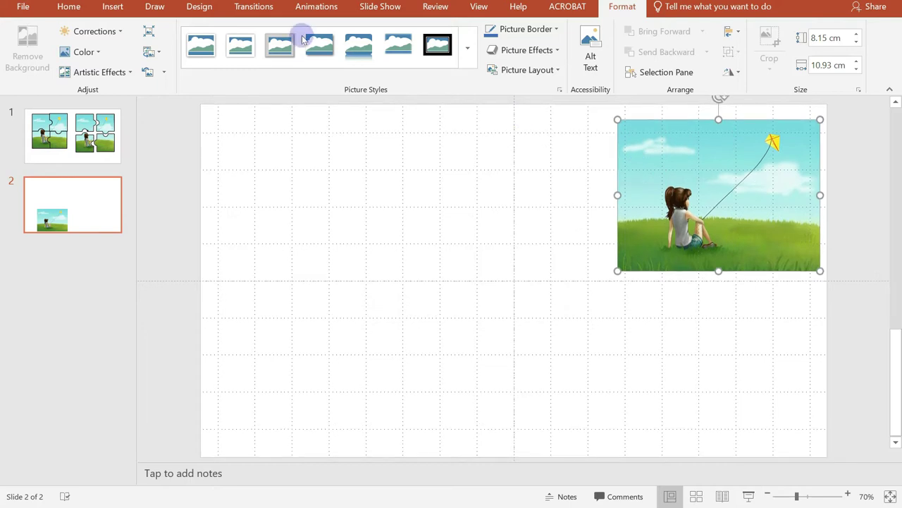
Draw a blue rectangle as a square in the upper-left of slide 2
click(127, 8)
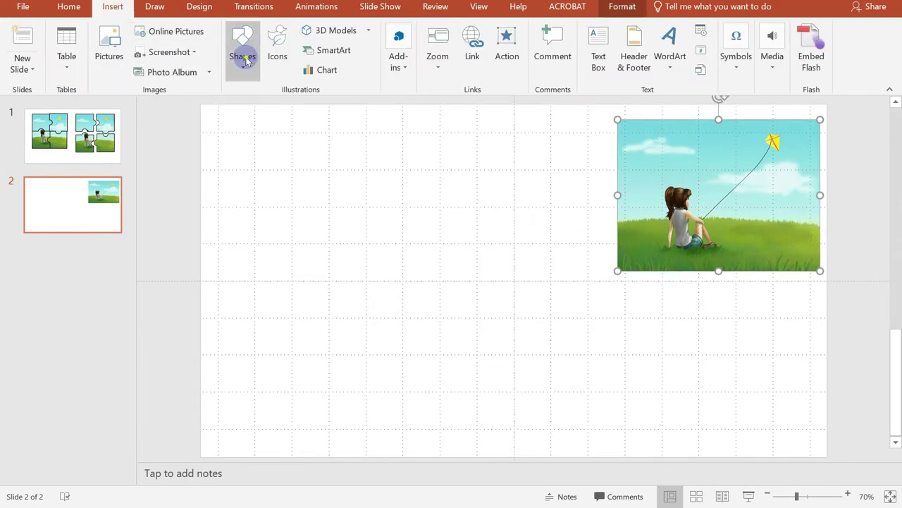
click(246, 60)
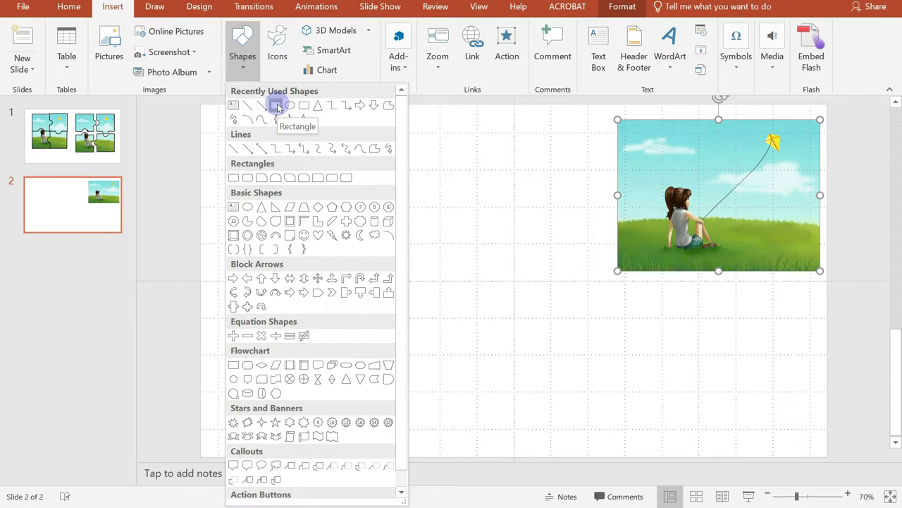
click(276, 105)
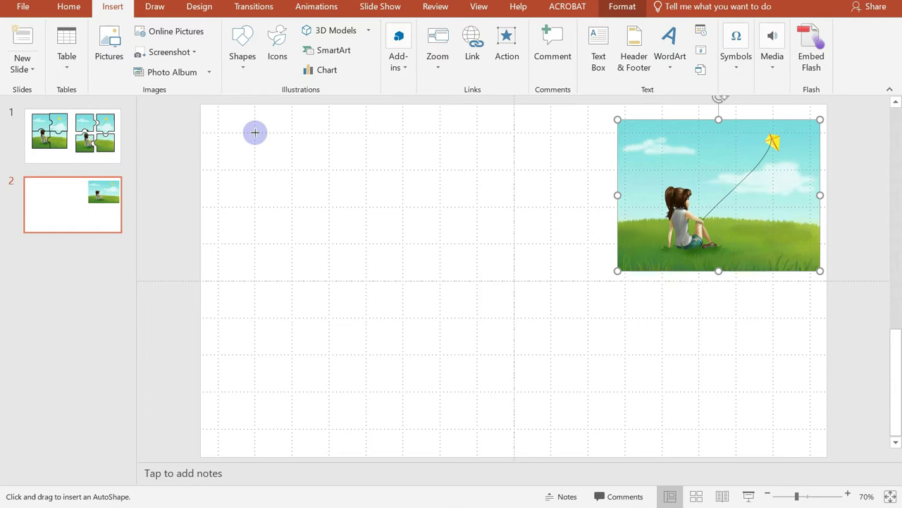
drag(255, 132, 402, 279)
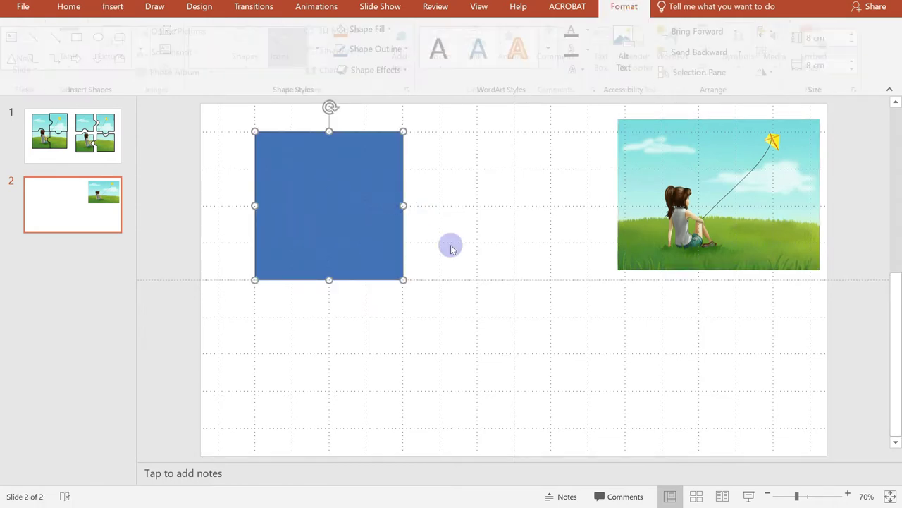
click(427, 228)
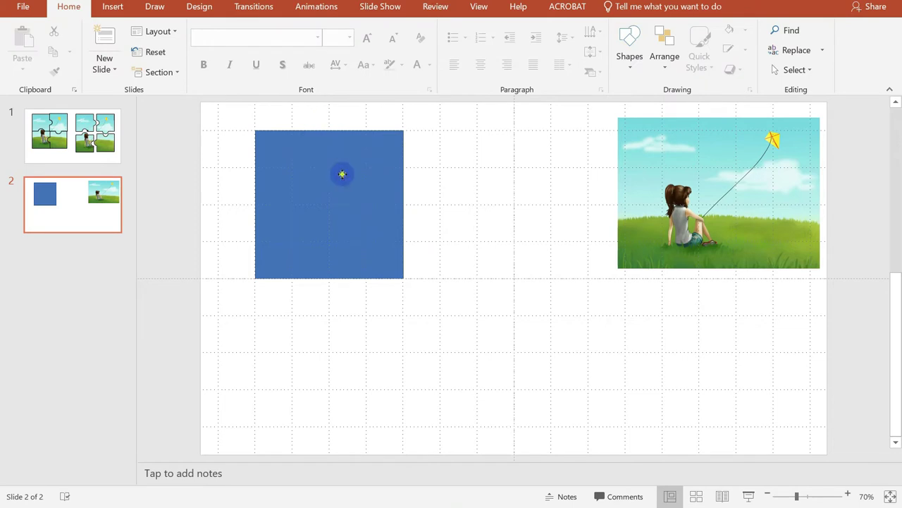
Confirm the square's height and width are both 8 cm in Shape Format size
click(342, 174)
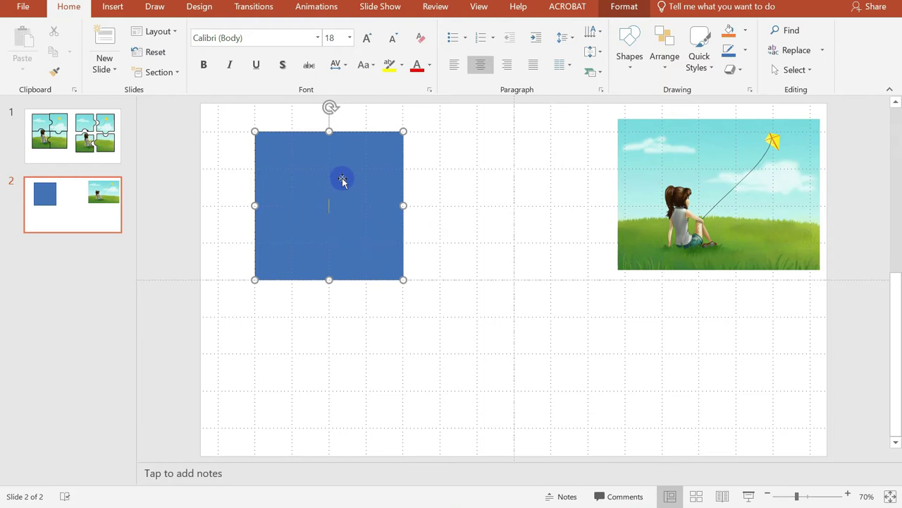
click(313, 235)
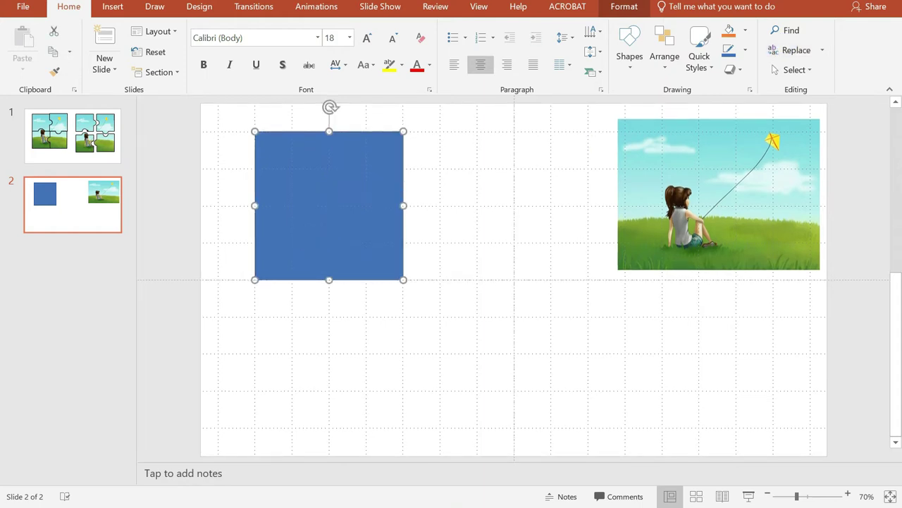
click(617, 8)
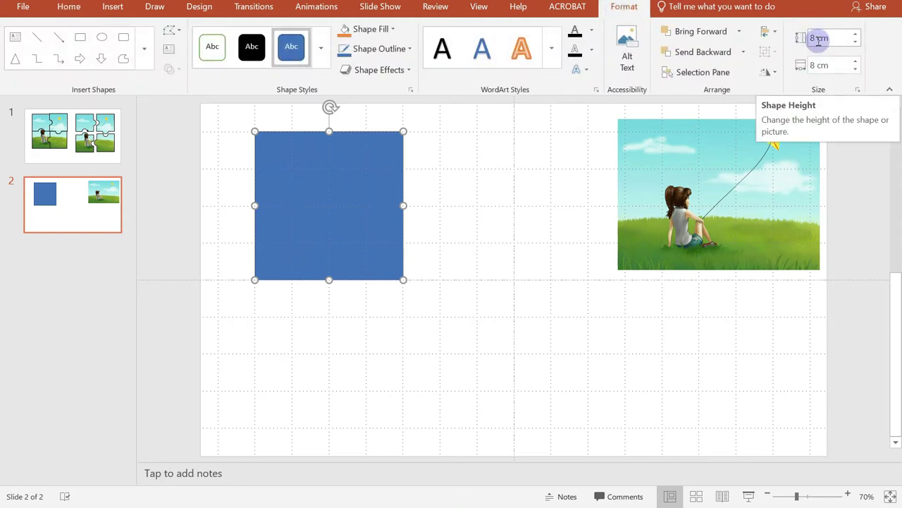
drag(817, 40, 830, 41)
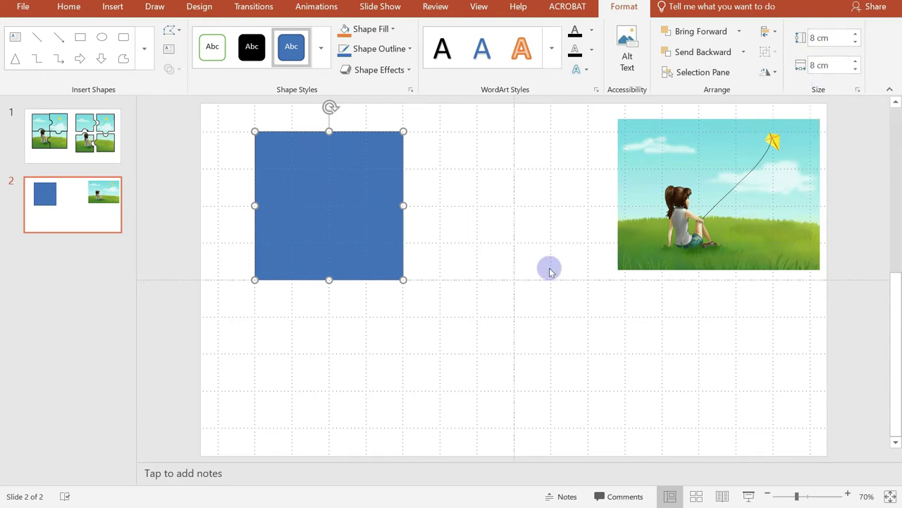
click(522, 261)
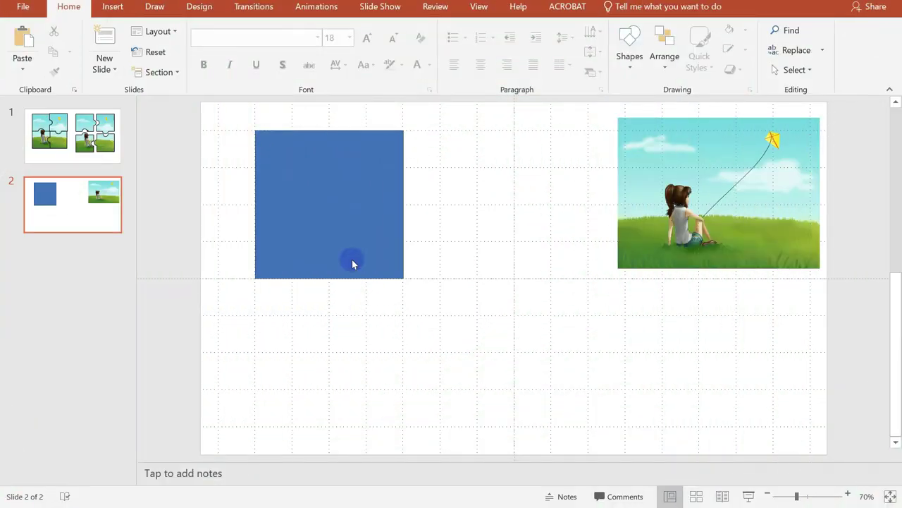
Draw a blue oval circle just below the square
click(113, 9)
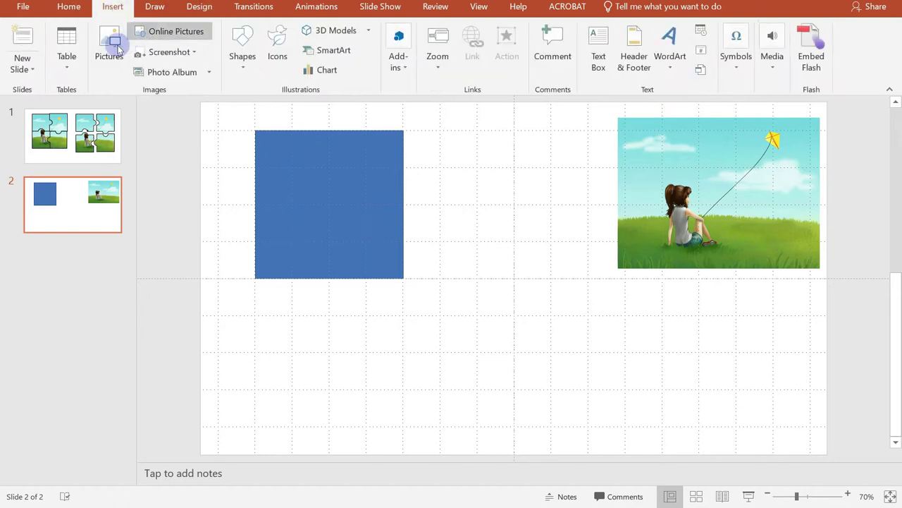
click(244, 62)
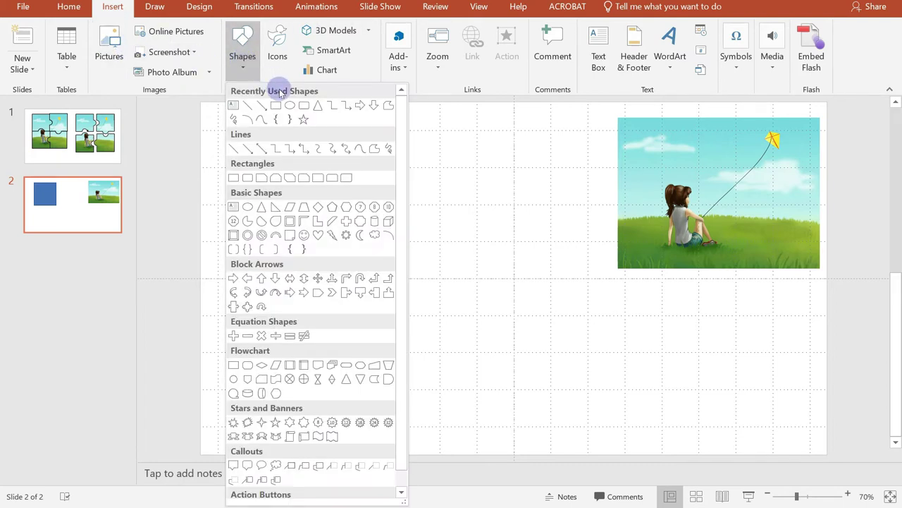
click(288, 105)
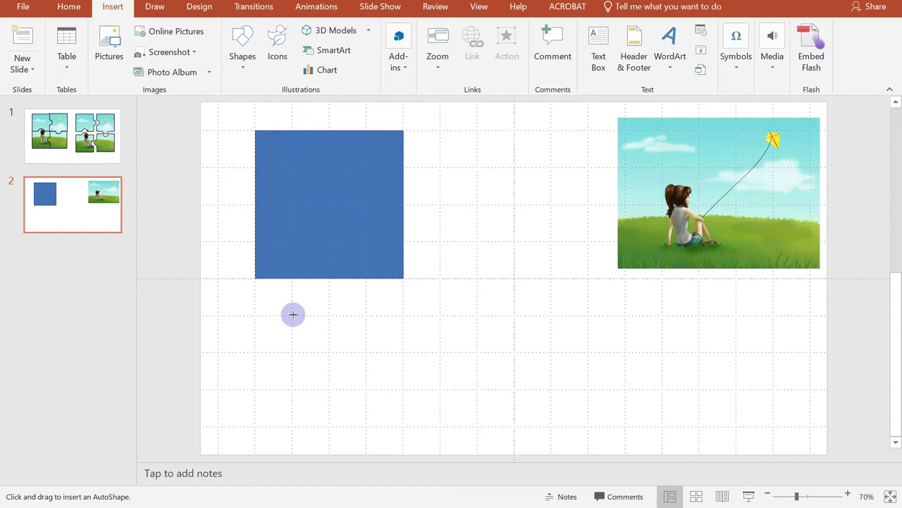
drag(294, 315, 344, 387)
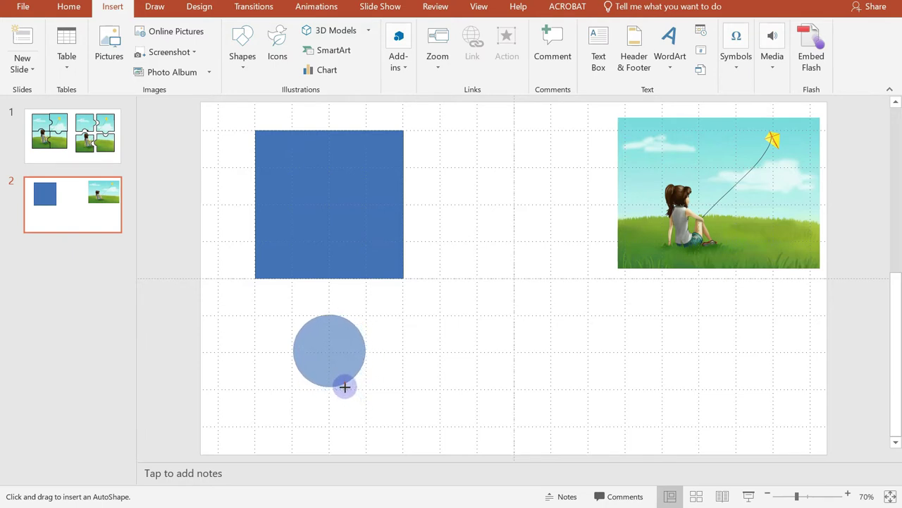
drag(346, 392, 344, 387)
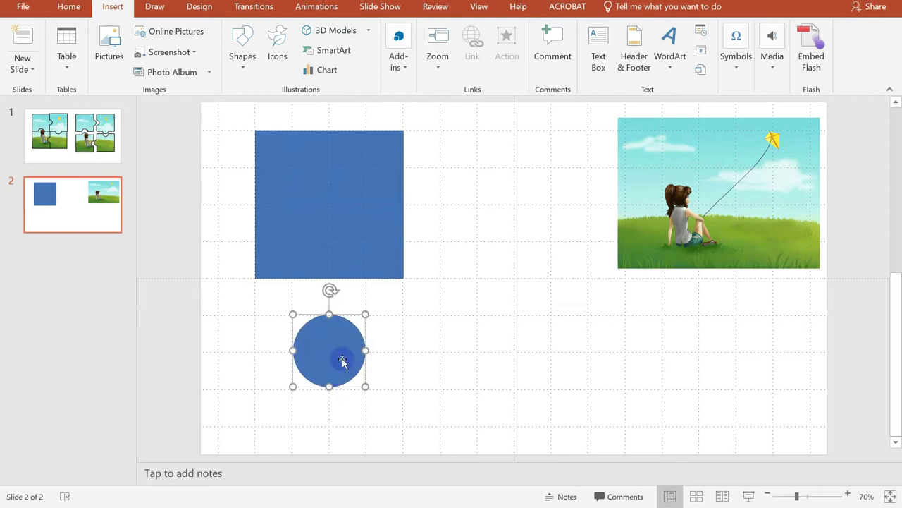
click(417, 366)
click(194, 186)
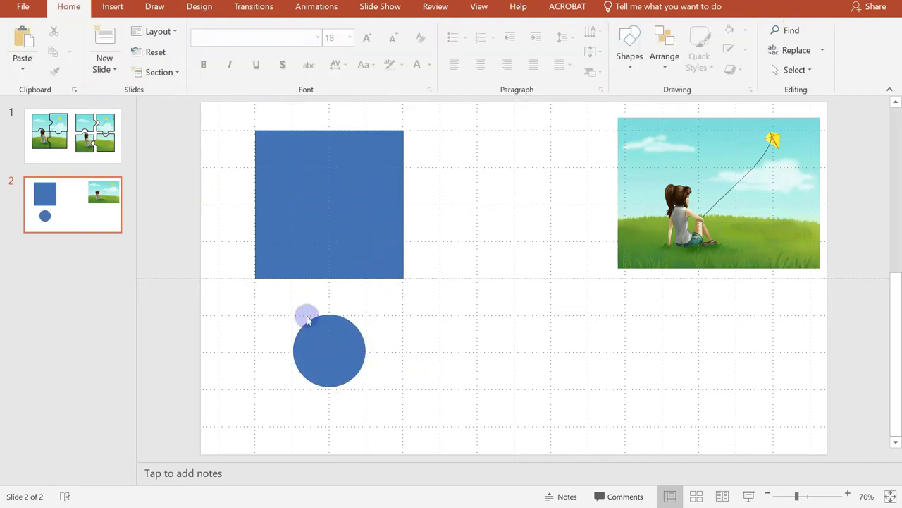
click(332, 345)
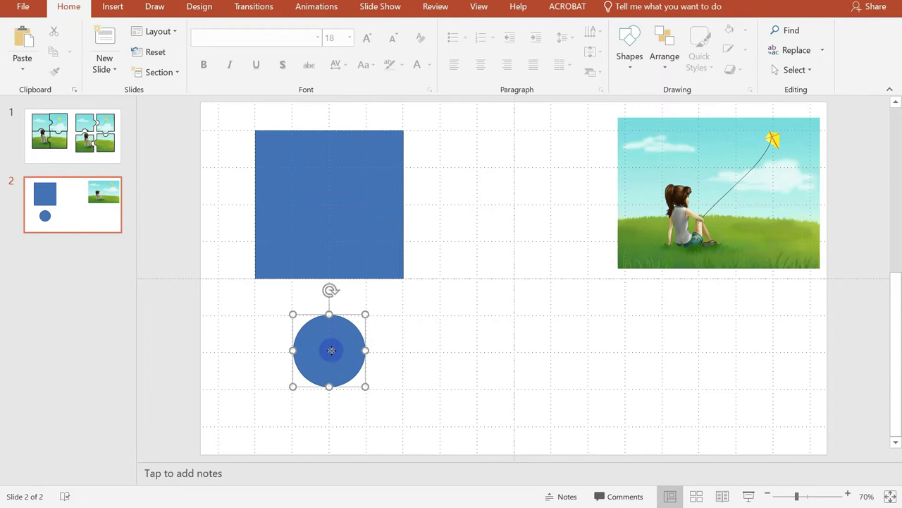
mouse_move(332, 349)
mouse_down()
mouse_move(322, 343)
mouse_move(335, 352)
mouse_up()
click(381, 341)
click(400, 343)
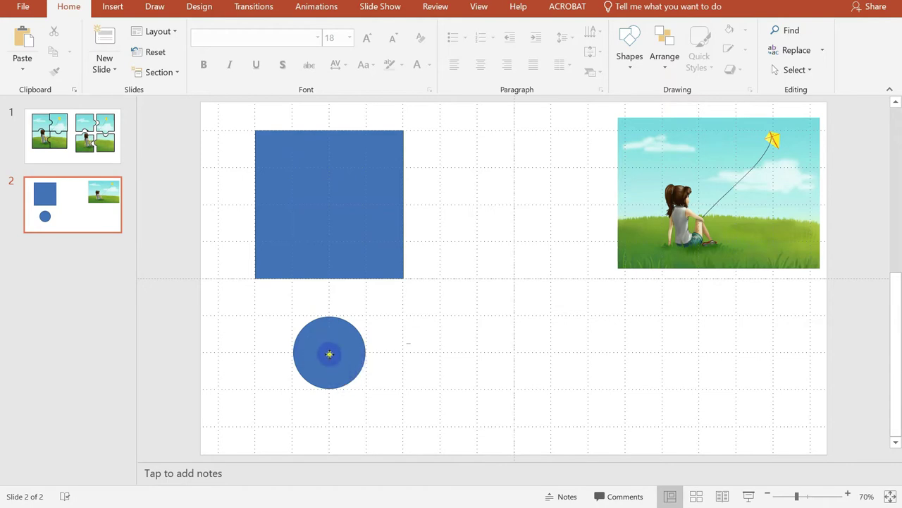
click(329, 354)
Duplicate the circle and overlap one copy on the square's right edge, one on its bottom edge
double_click(329, 354)
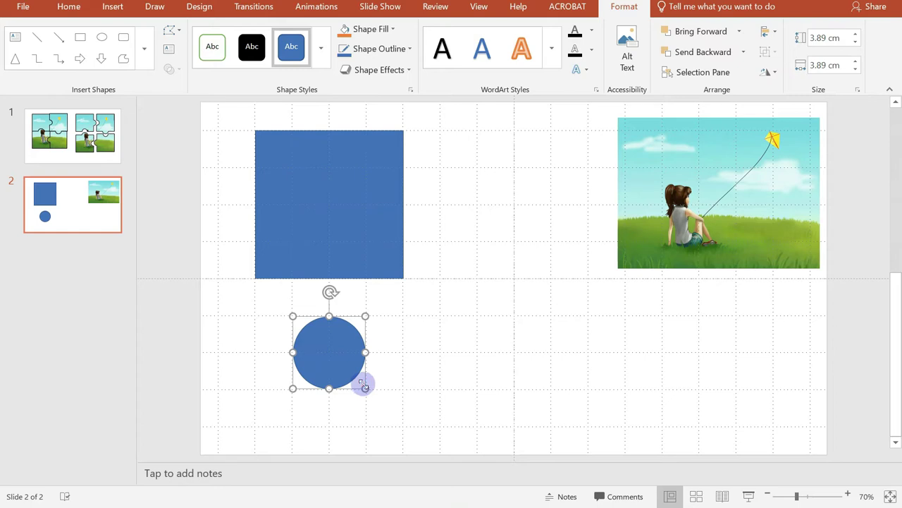
key(ctrl+v)
drag(359, 377, 466, 367)
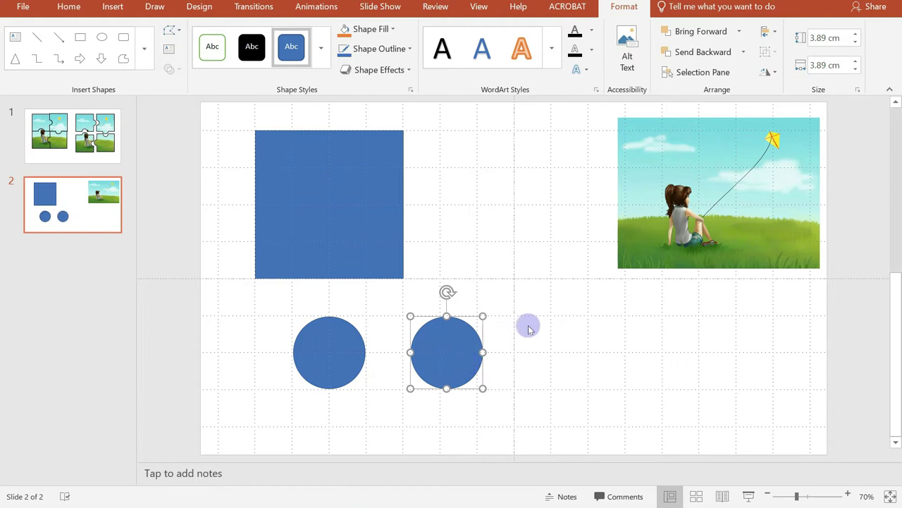
click(562, 334)
click(468, 352)
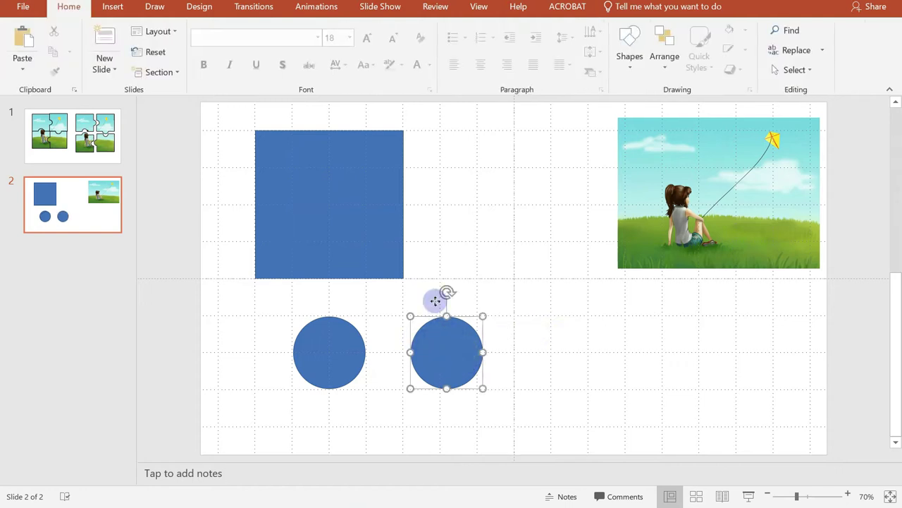
drag(420, 261, 424, 201)
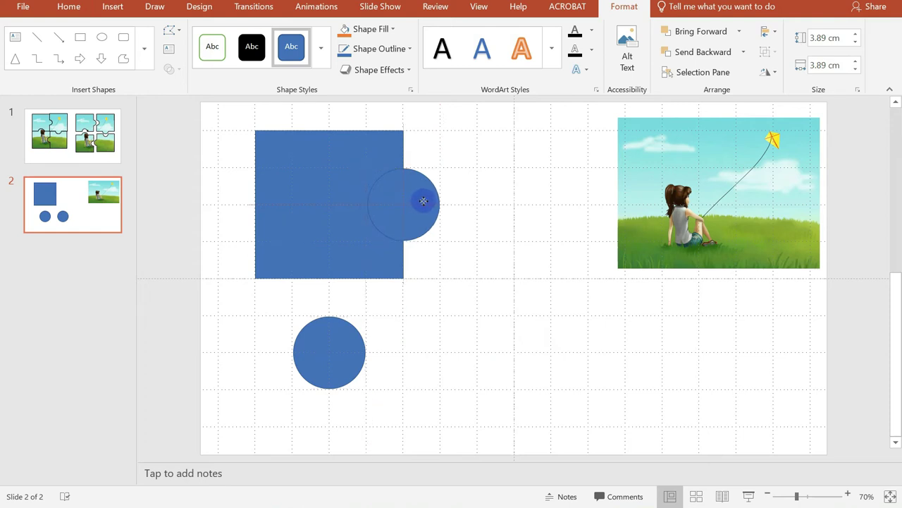
drag(423, 201, 423, 202)
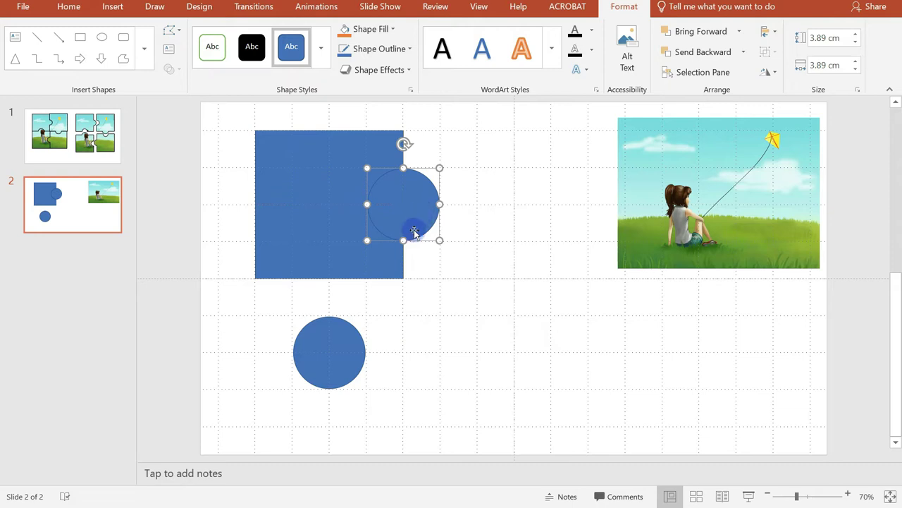
drag(333, 358, 334, 288)
click(516, 300)
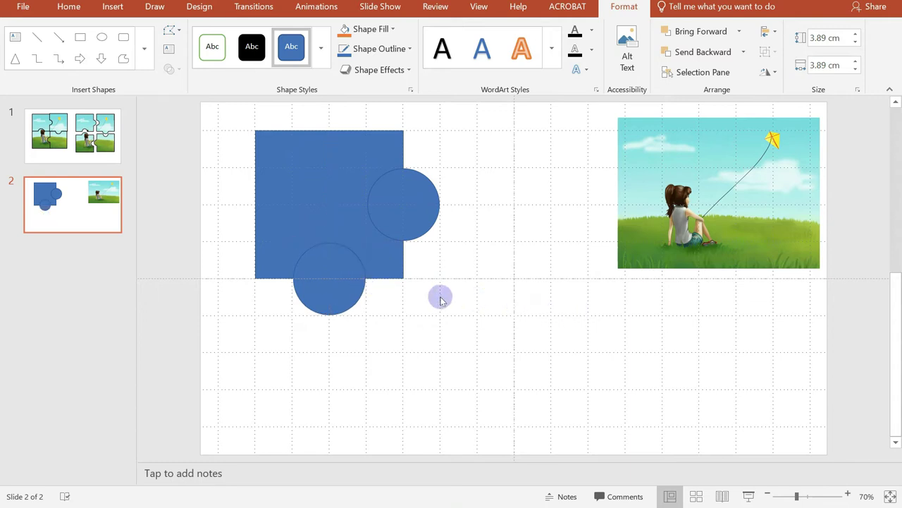
Union the right-edge circle with the square using Merge Shapes > Union
click(416, 206)
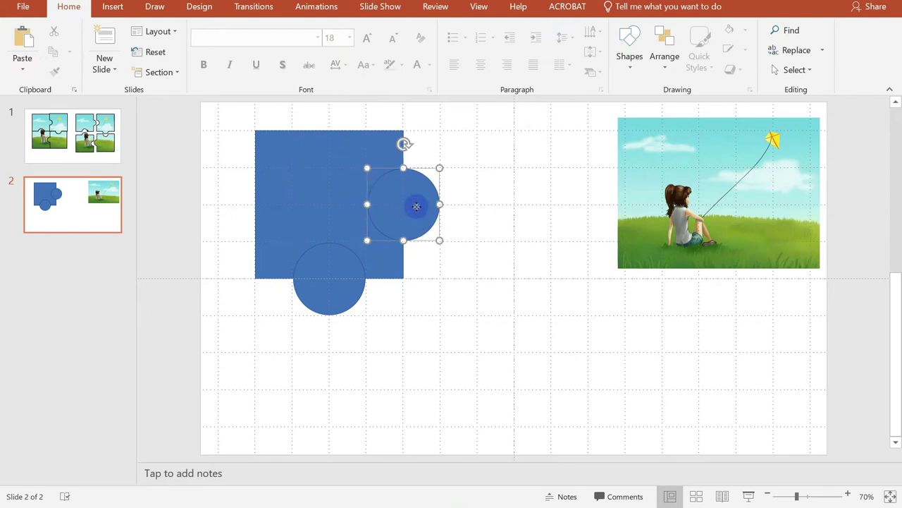
shift+click(329, 206)
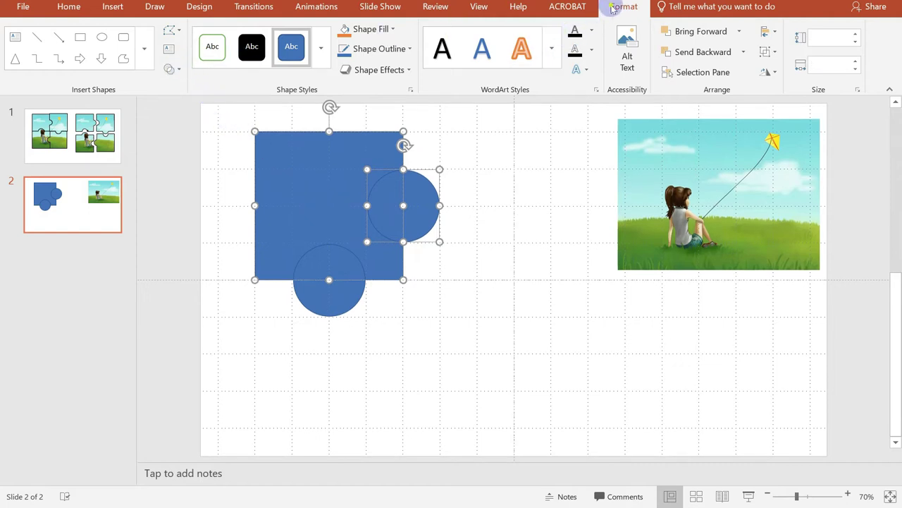
click(178, 69)
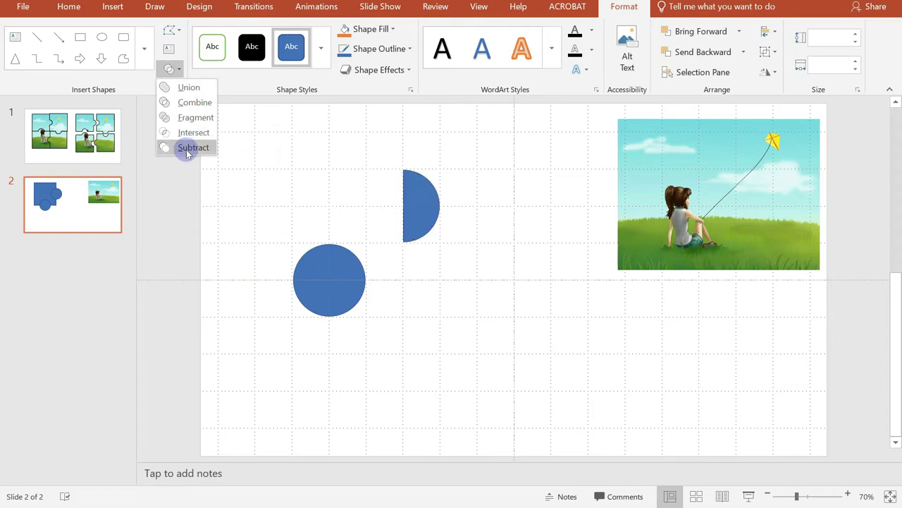
click(182, 88)
Subtract the bottom circle from the merged shape with Merge Shapes > Subtract
click(358, 197)
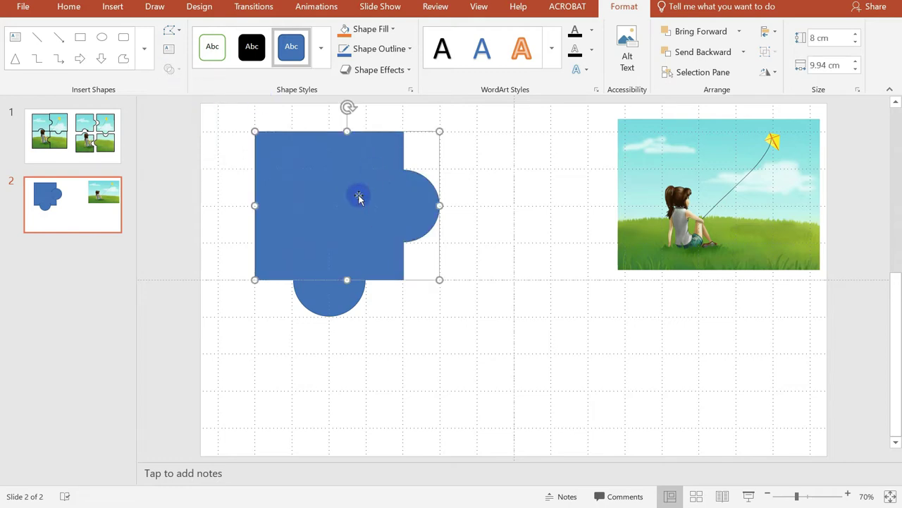
click(342, 312)
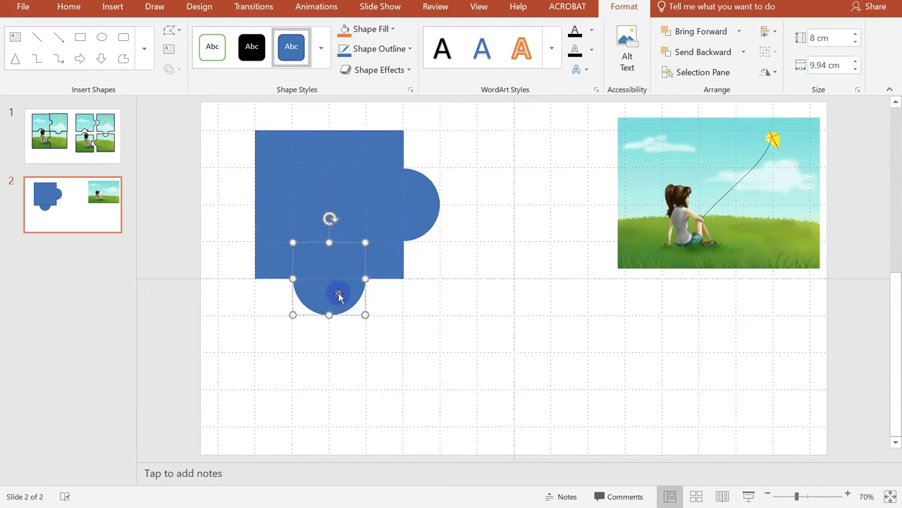
click(350, 186)
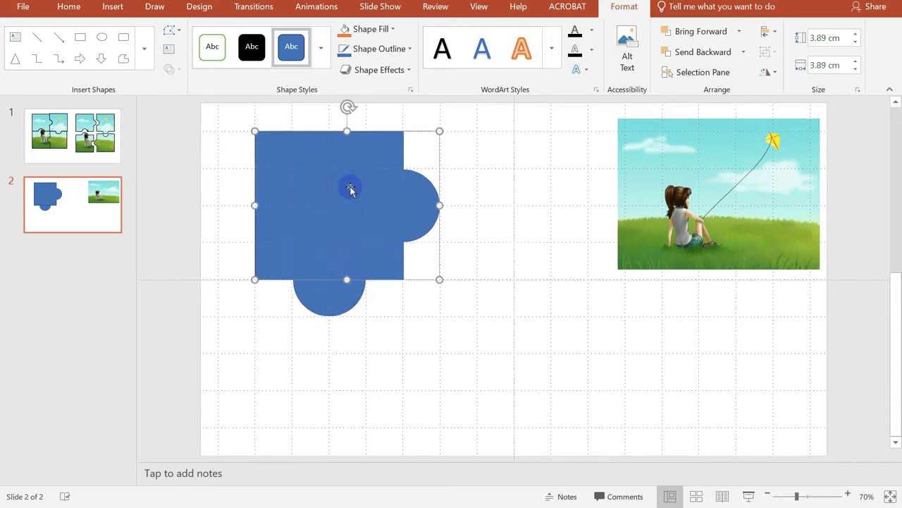
shift+click(335, 303)
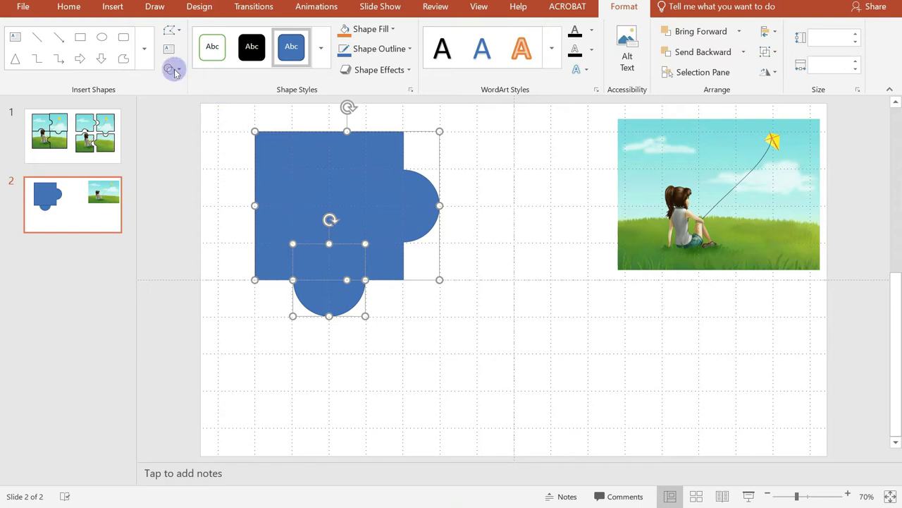
click(180, 69)
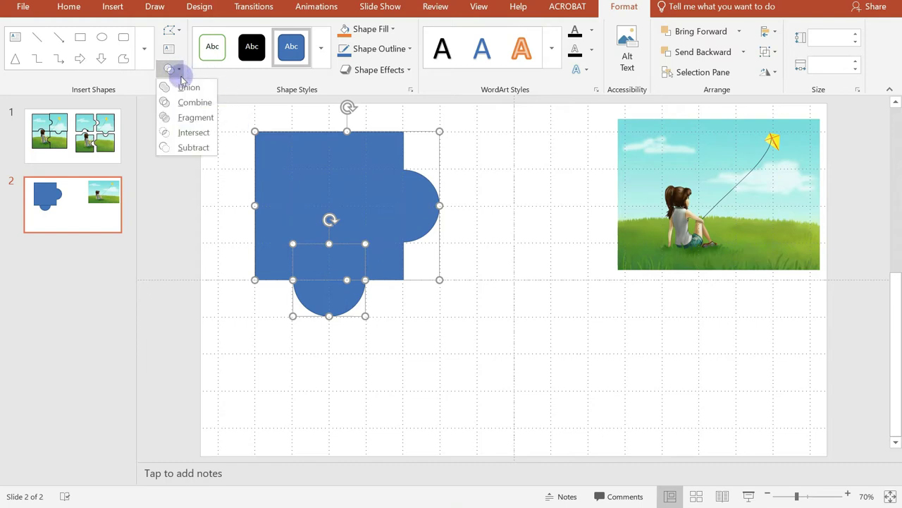
click(174, 149)
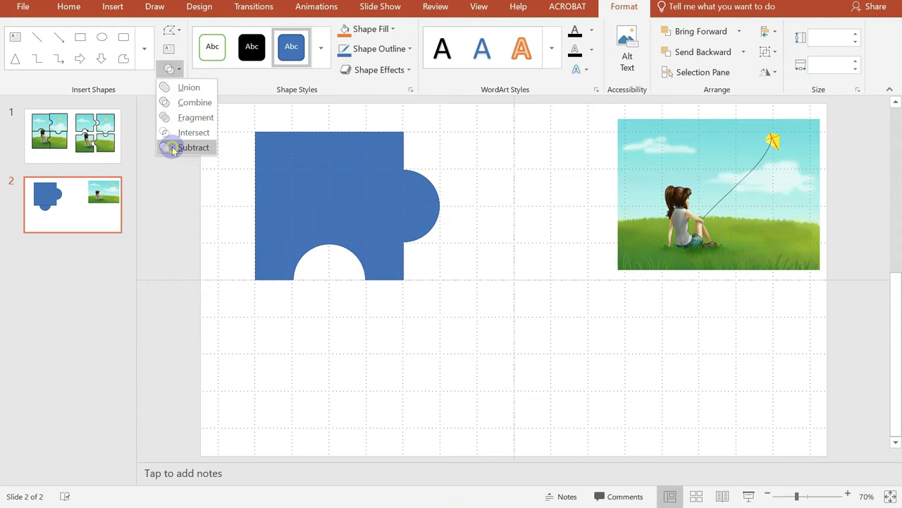
click(361, 195)
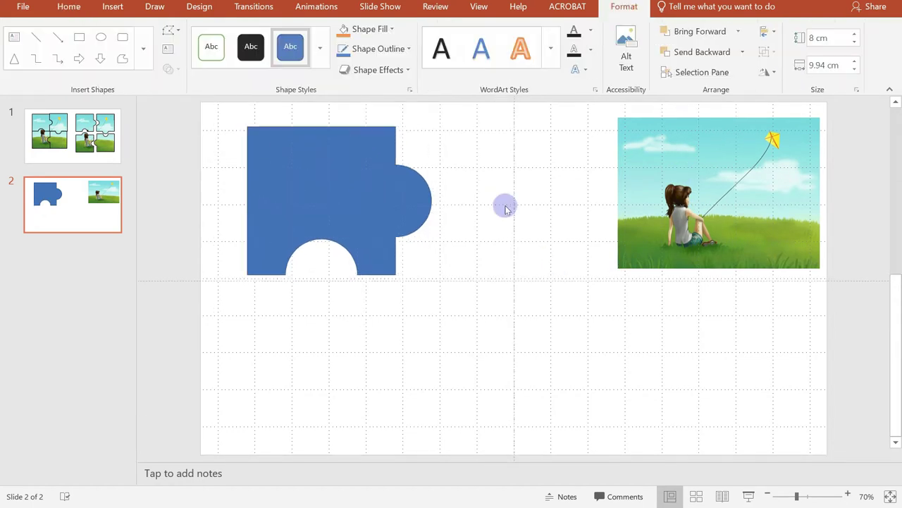
click(346, 209)
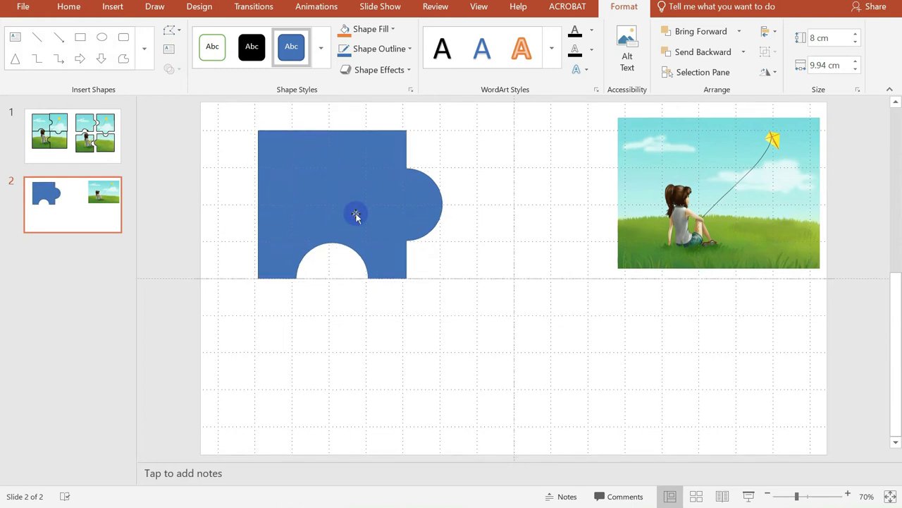
Paste a copy of the piece, rotate it, and interlock it on the first piece's right
click(414, 207)
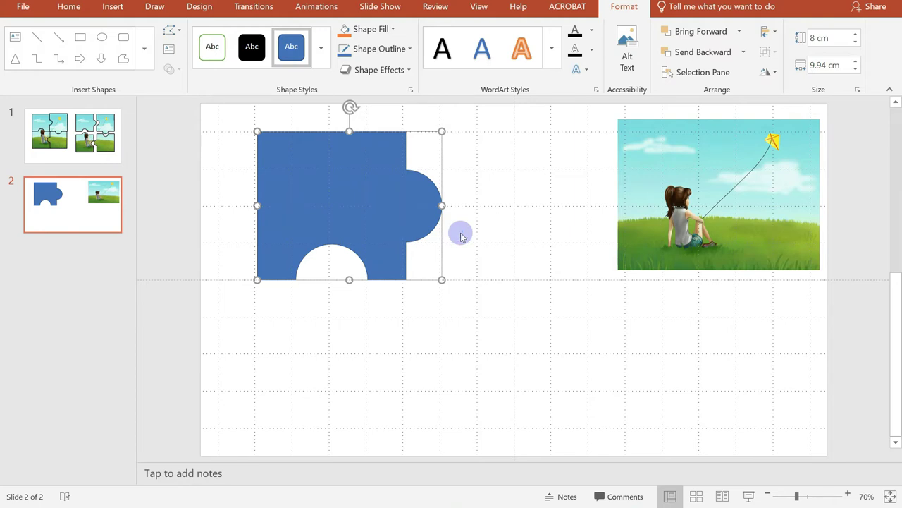
key(ctrl+v)
drag(429, 229, 584, 225)
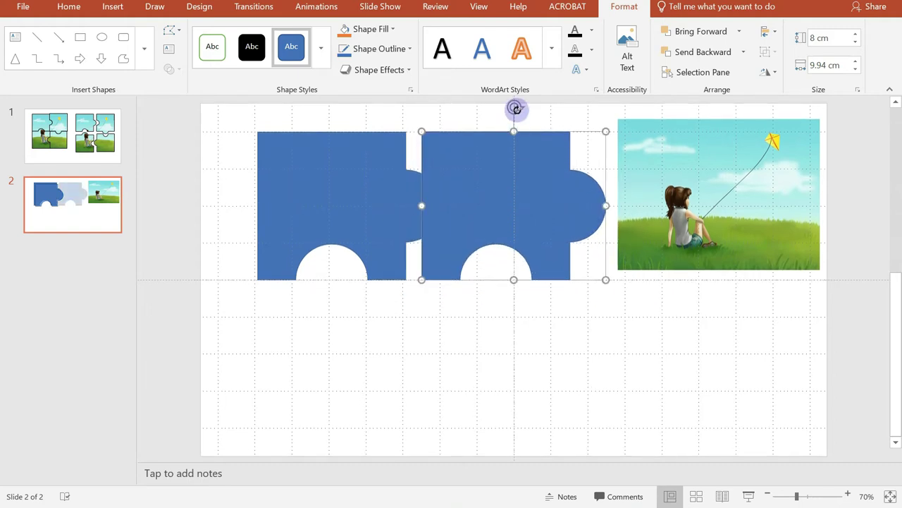
drag(516, 108, 530, 206)
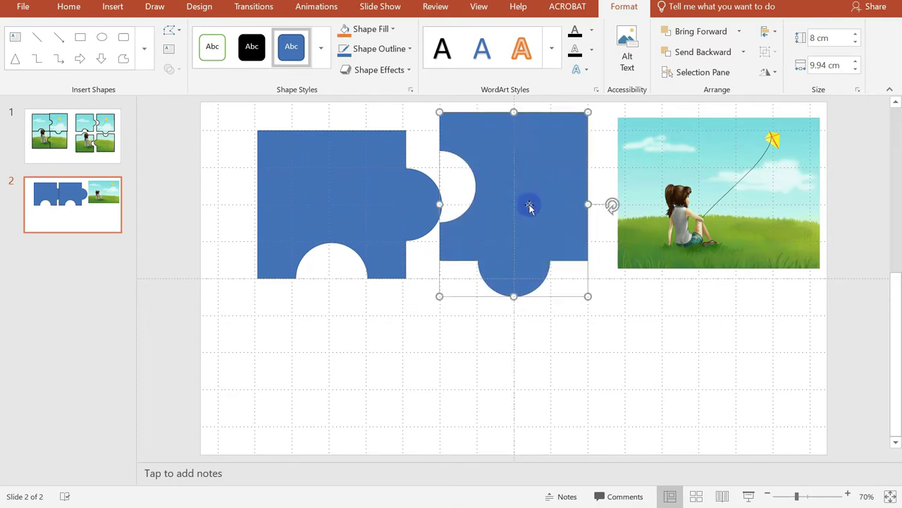
drag(524, 169, 492, 188)
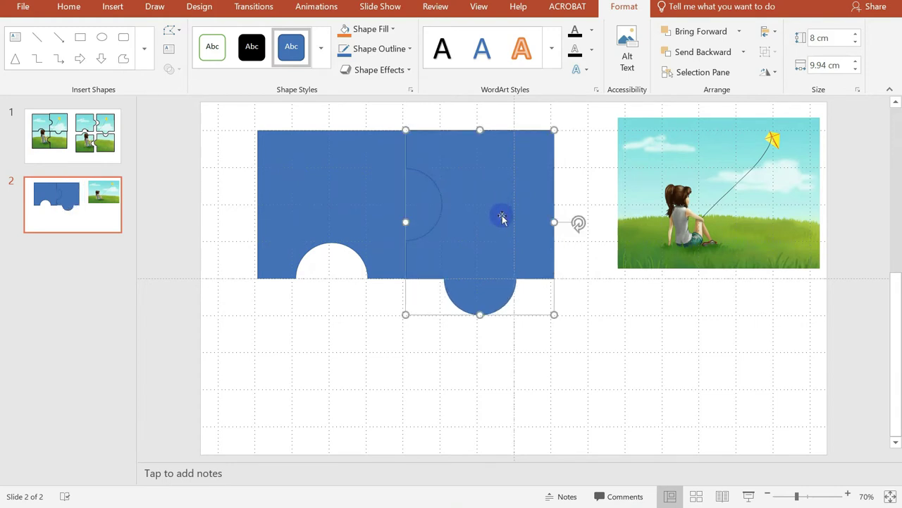
click(526, 409)
click(487, 225)
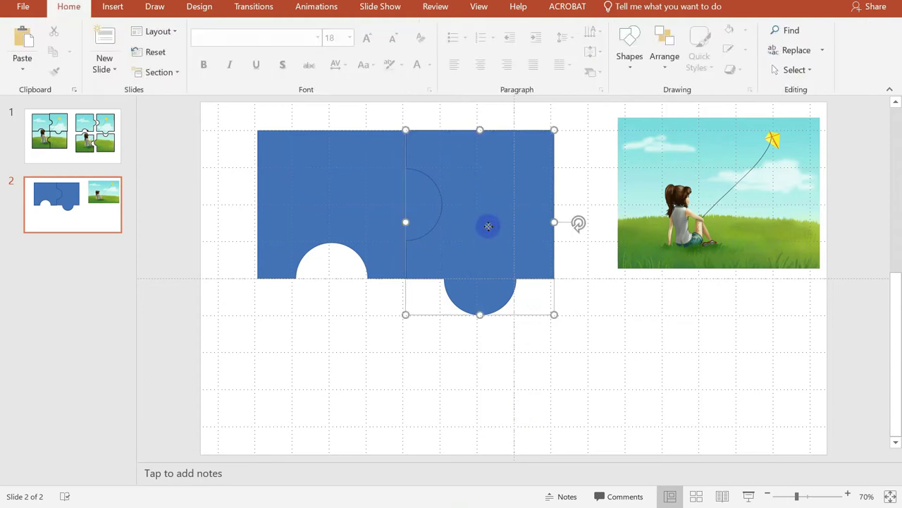
drag(487, 225, 496, 229)
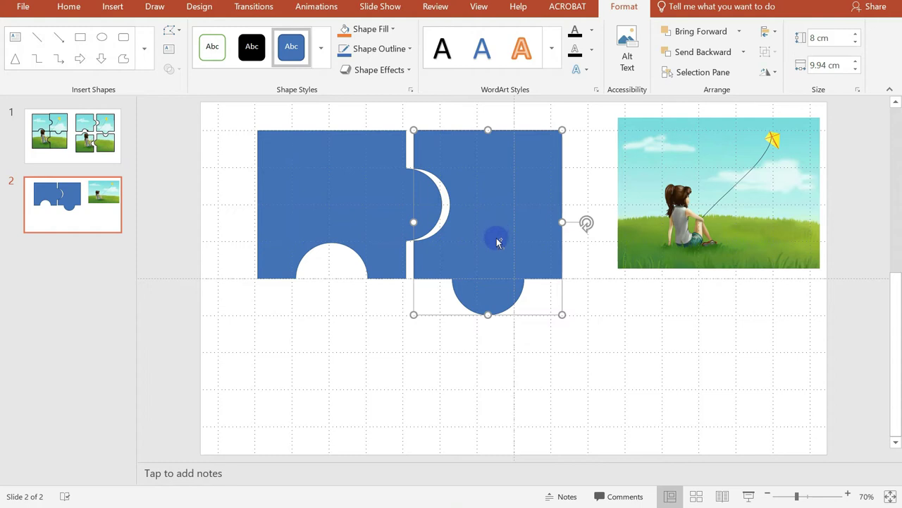
Copy the second piece and place a duplicate below the first two
key(ctrl+c)
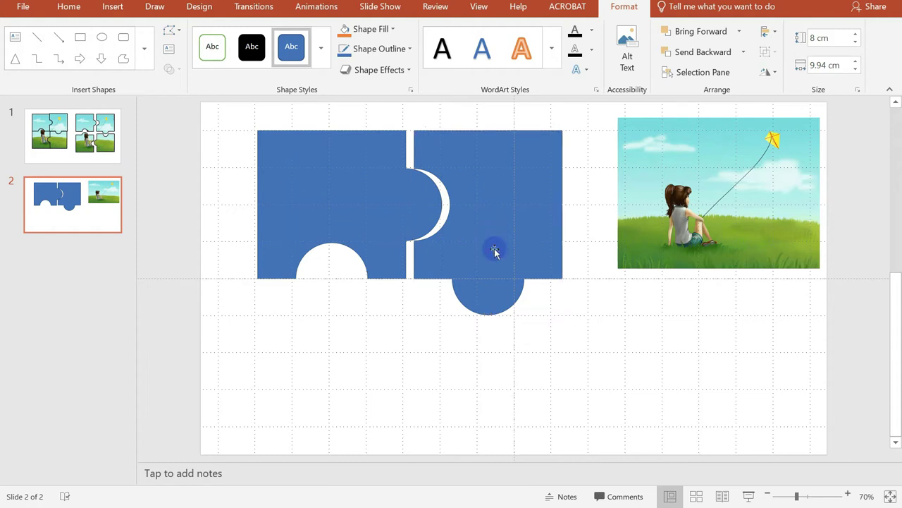
key(ctrl+v)
drag(493, 245, 417, 336)
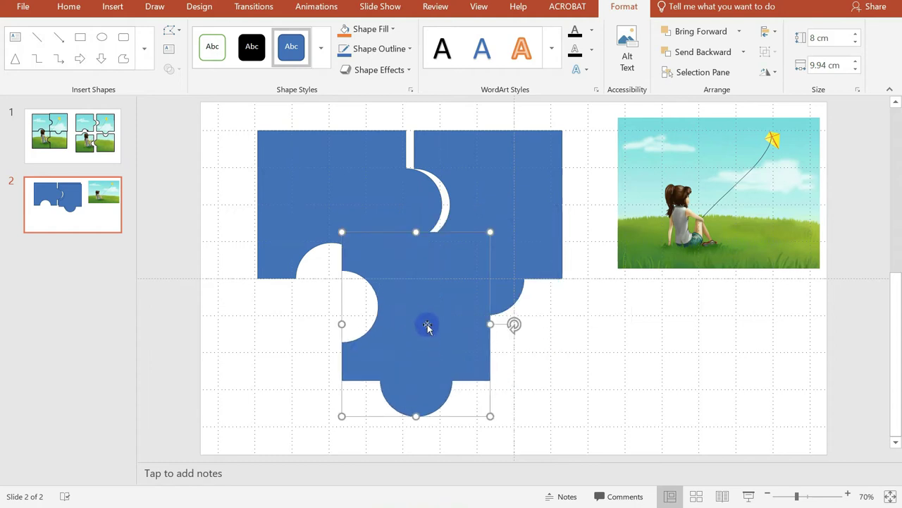
Rotate the third piece and slide it under the top-left piece so its tab fills the notch
drag(515, 323, 365, 327)
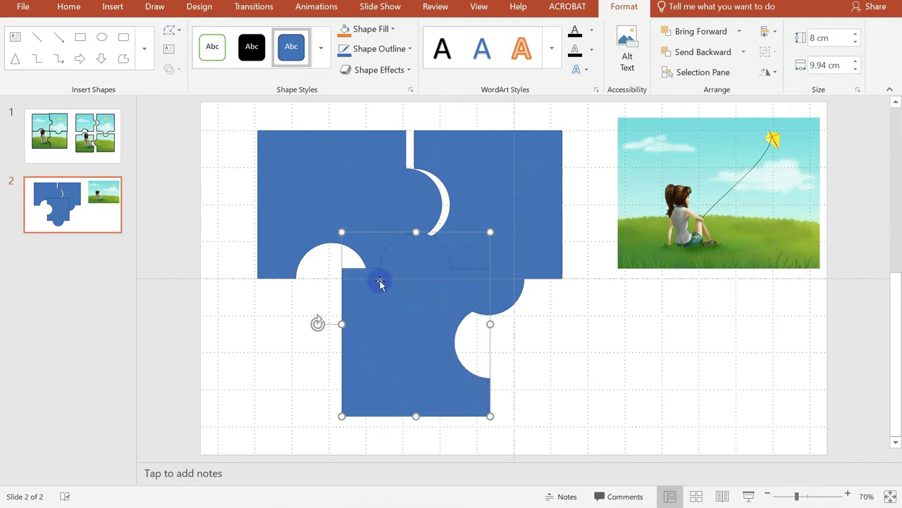
drag(421, 287, 350, 282)
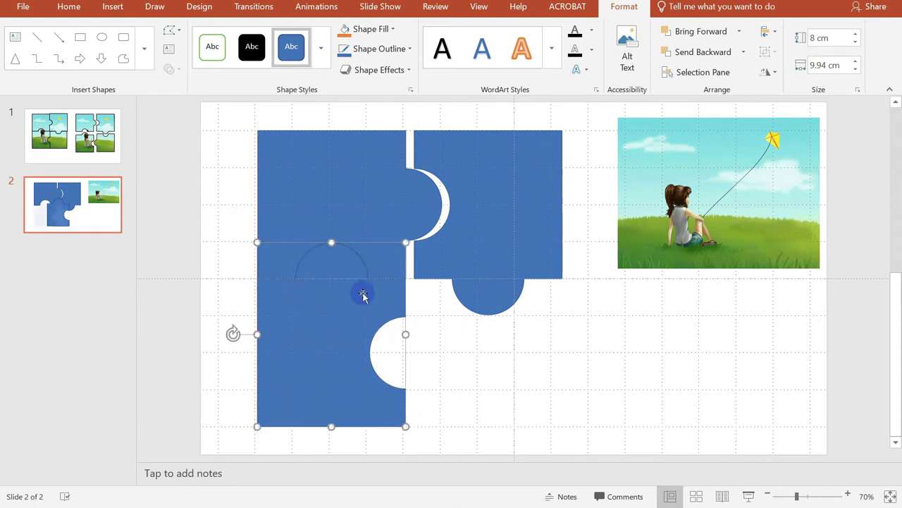
click(487, 317)
click(522, 372)
click(487, 300)
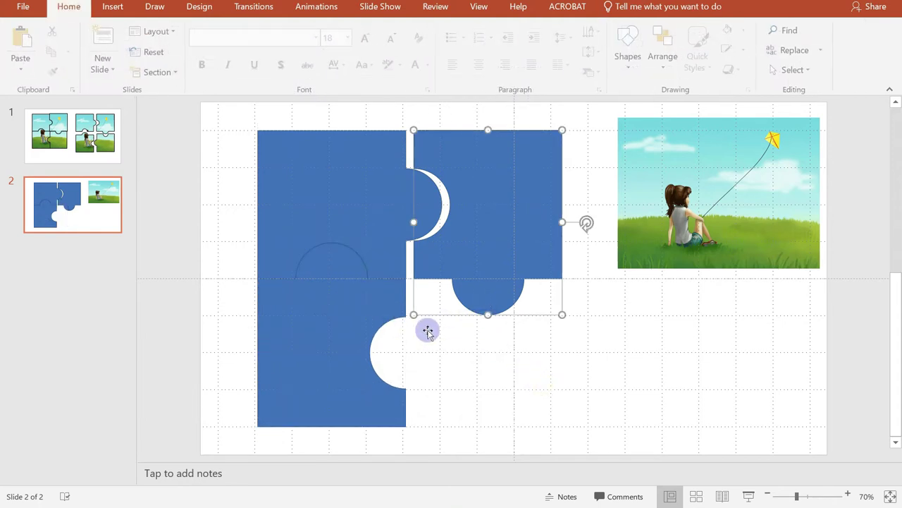
mouse_move(342, 336)
mouse_down()
mouse_move(343, 361)
mouse_move(337, 351)
mouse_up()
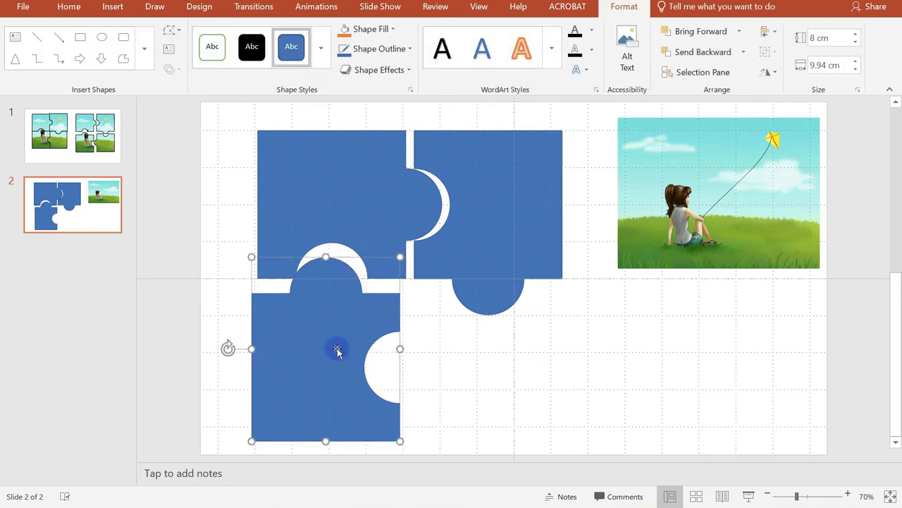
drag(375, 329, 363, 336)
click(473, 229)
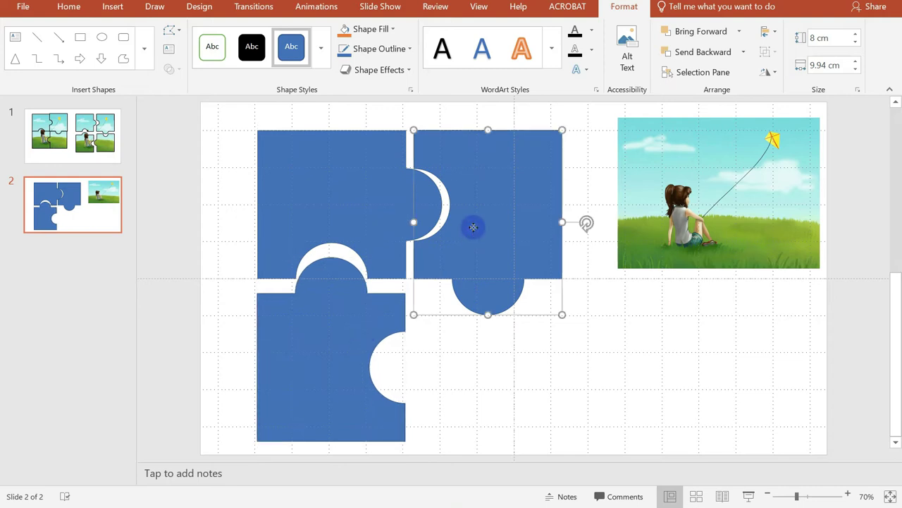
Paste the top-right piece as a picture, move it lower-right, and rotate it into place
right_click(473, 227)
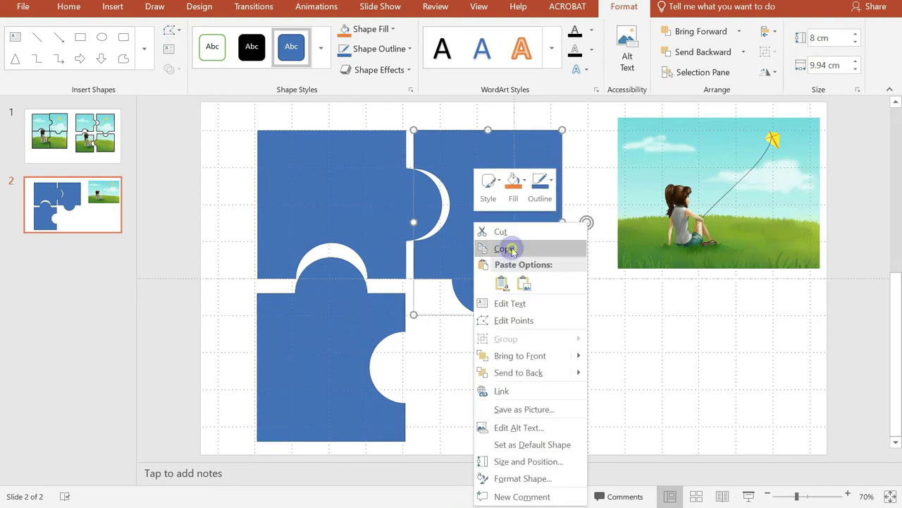
click(505, 249)
right_click(473, 344)
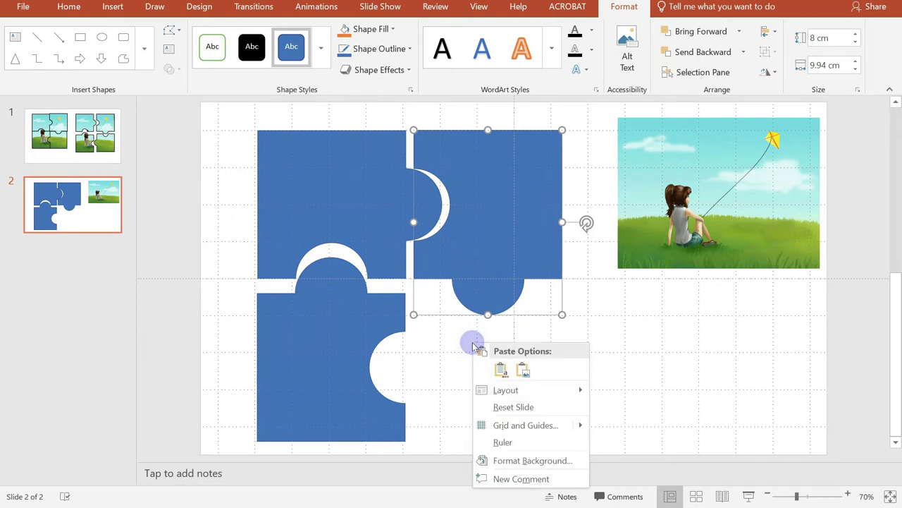
click(522, 372)
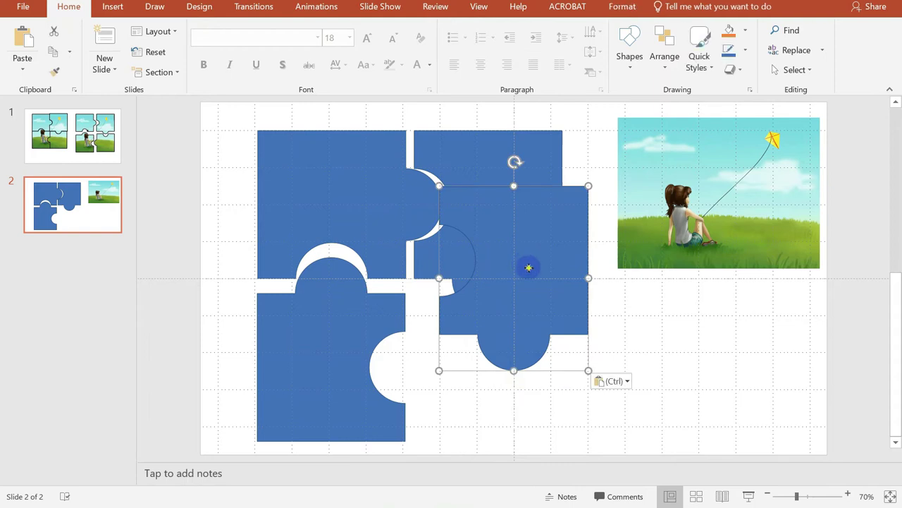
drag(525, 265, 534, 349)
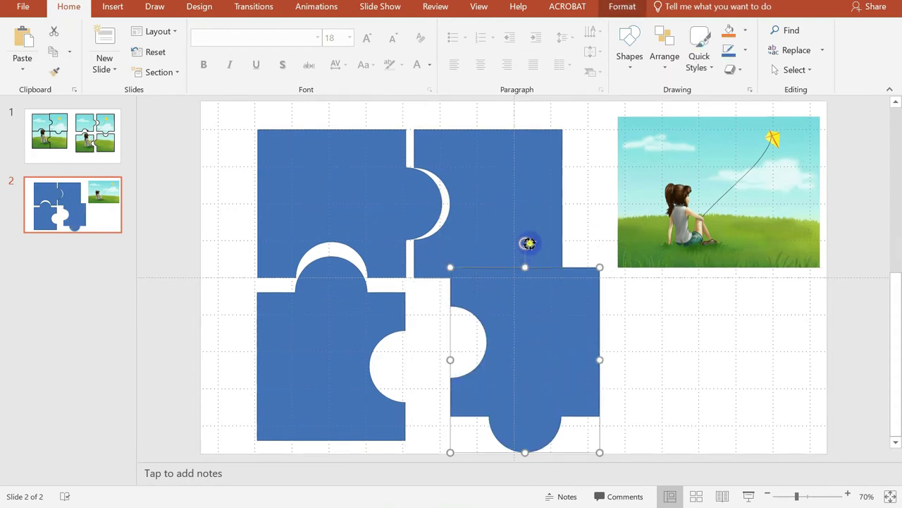
drag(526, 244, 522, 368)
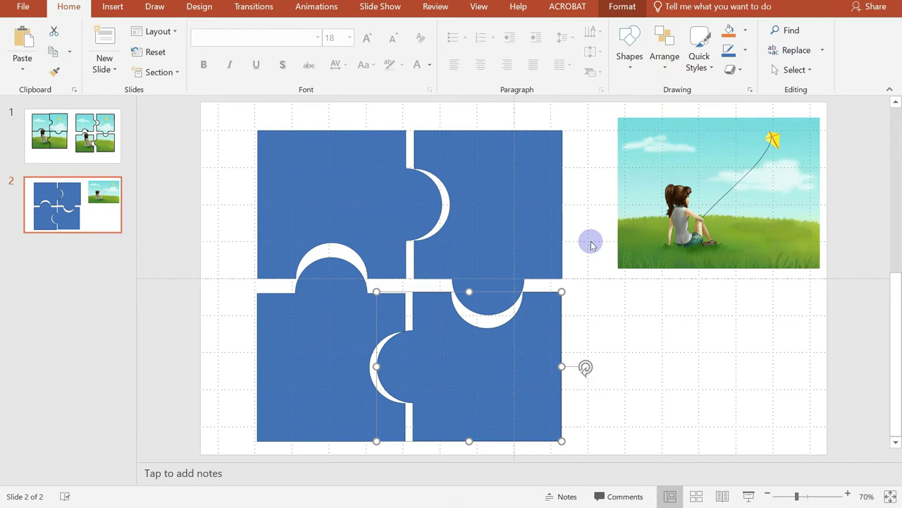
Shift-select the top-left, top-right, lower-right and lower-left puzzle pieces together
click(389, 187)
click(508, 210)
click(348, 336)
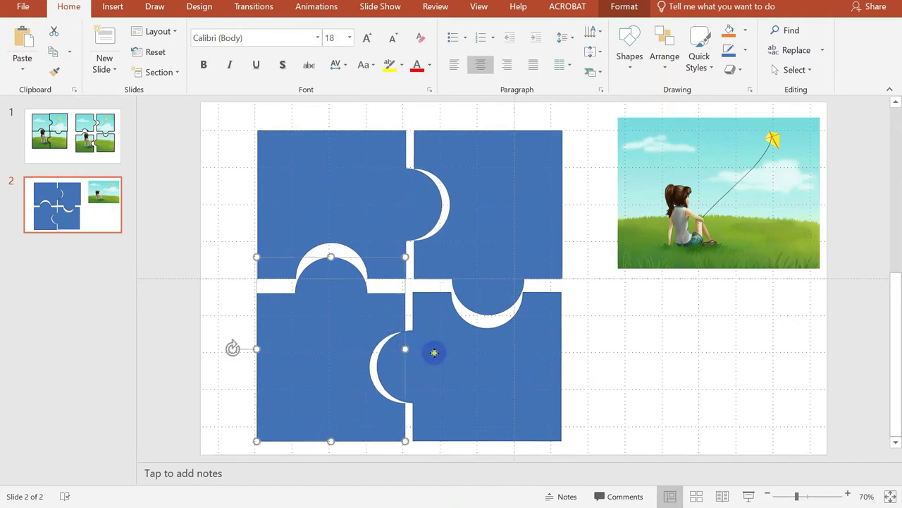
click(432, 352)
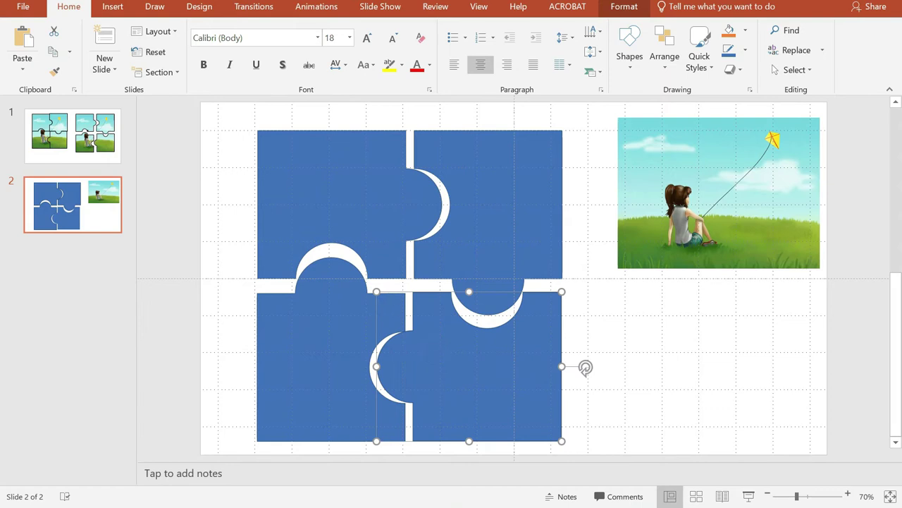
click(621, 328)
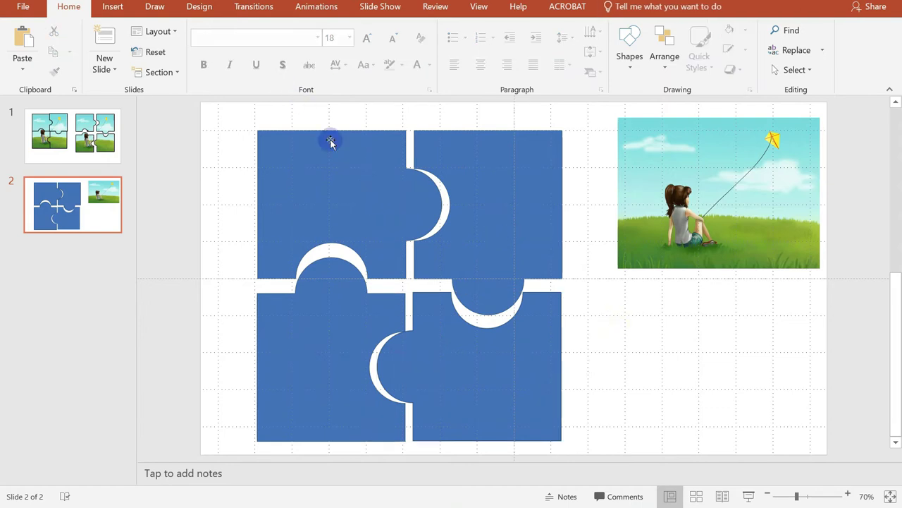
click(359, 195)
click(489, 200)
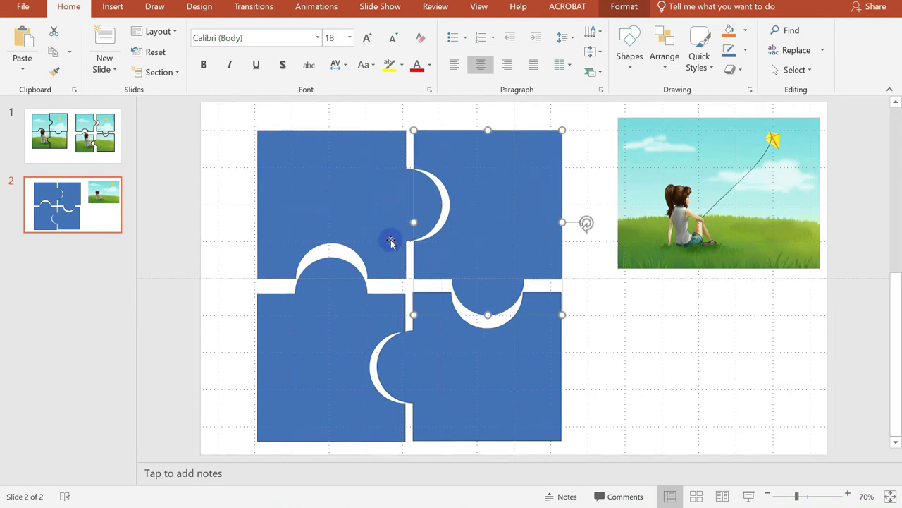
click(358, 200)
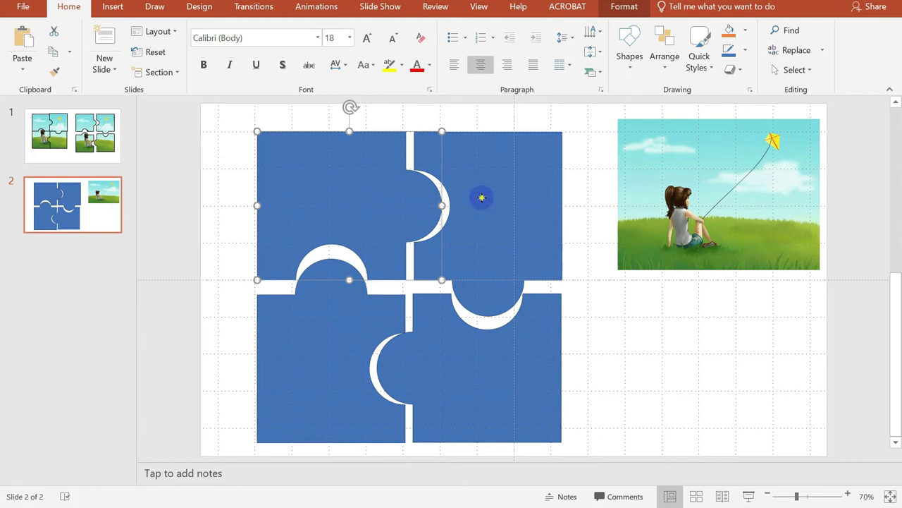
shift+click(481, 198)
shift+click(499, 346)
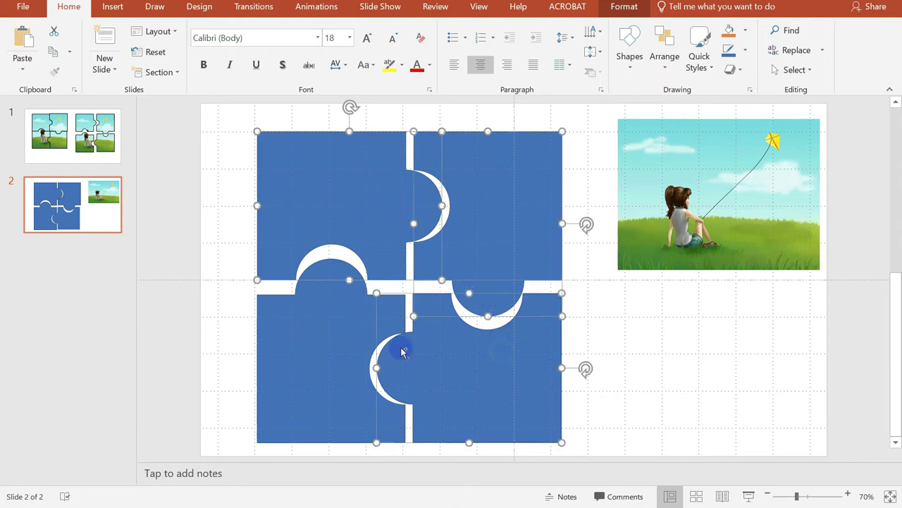
shift+click(330, 363)
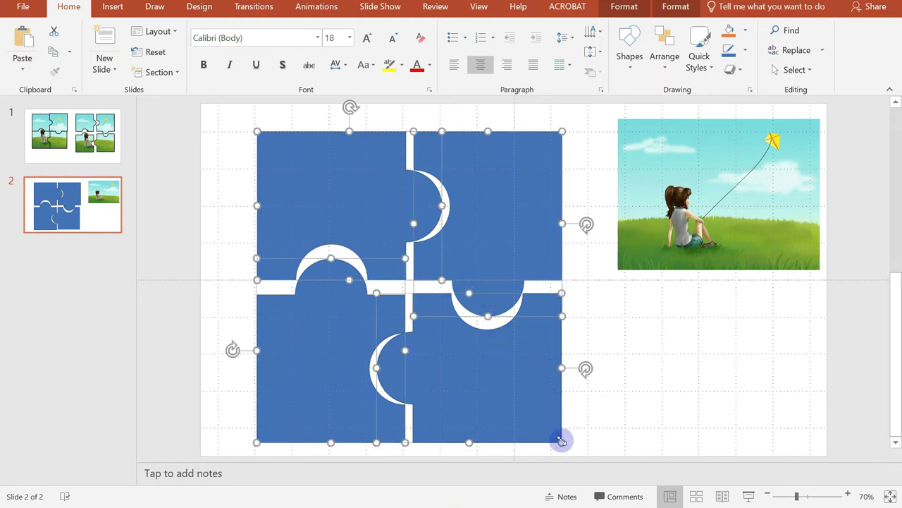
Shrink the four pieces together by their corner handle, then butt the top-right piece against the top-left
drag(563, 441, 525, 365)
key(ctrl+z)
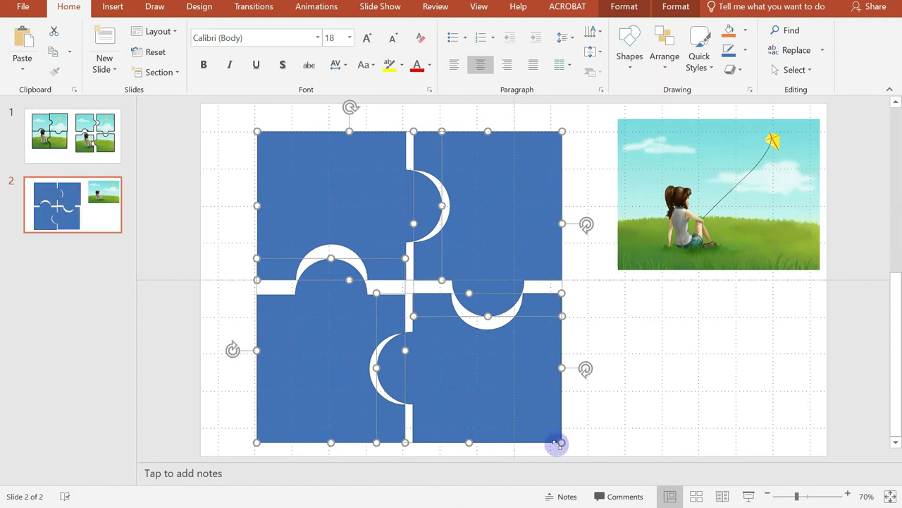
drag(560, 443, 480, 342)
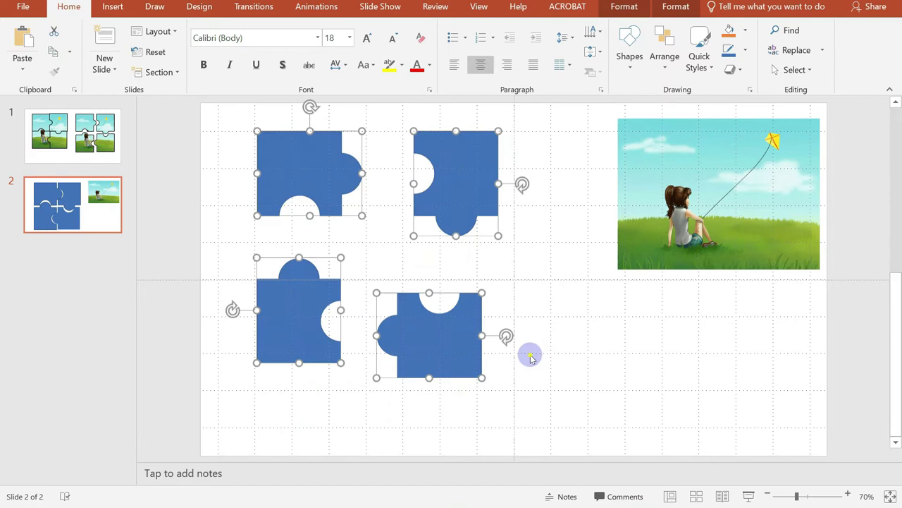
click(530, 355)
drag(453, 208, 391, 170)
Fit the lower-right and lower-left pieces up beneath the top pieces
drag(416, 351, 363, 294)
drag(278, 318, 278, 264)
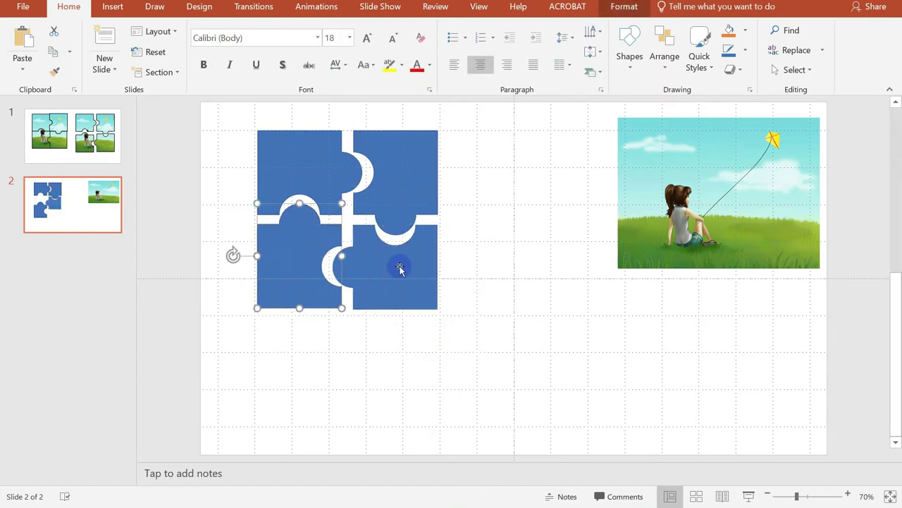
click(595, 270)
Move the kite picture down and left toward the puzzle
drag(624, 235, 543, 233)
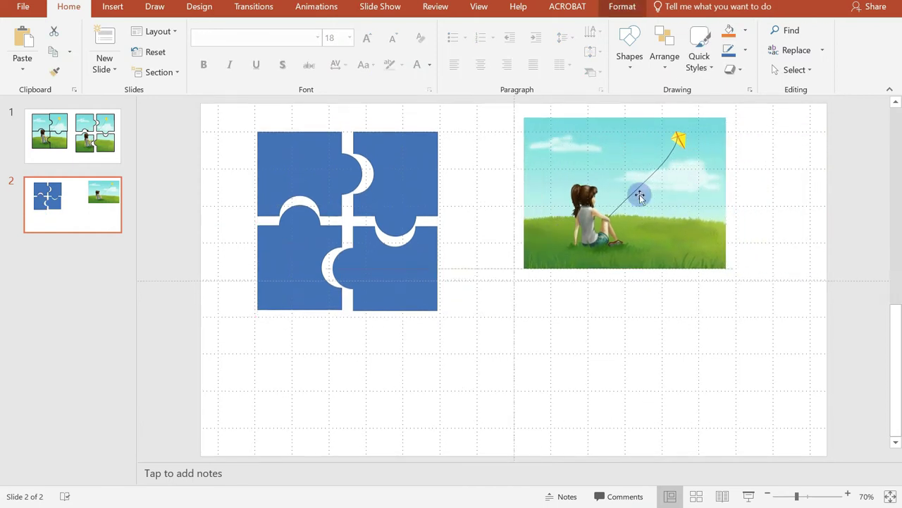
click(640, 194)
drag(640, 194, 621, 221)
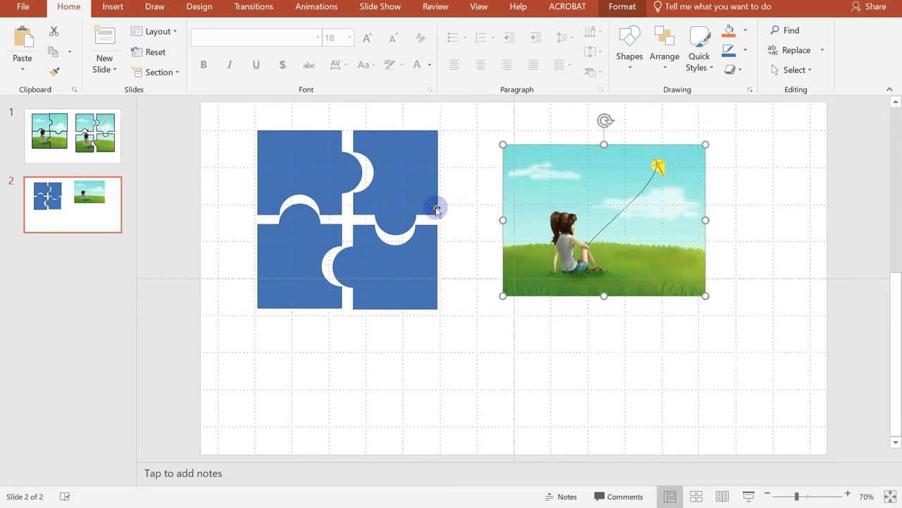
Push the pieces tight to close the gaps and set the kite picture beside the puzzle
drag(437, 205, 286, 260)
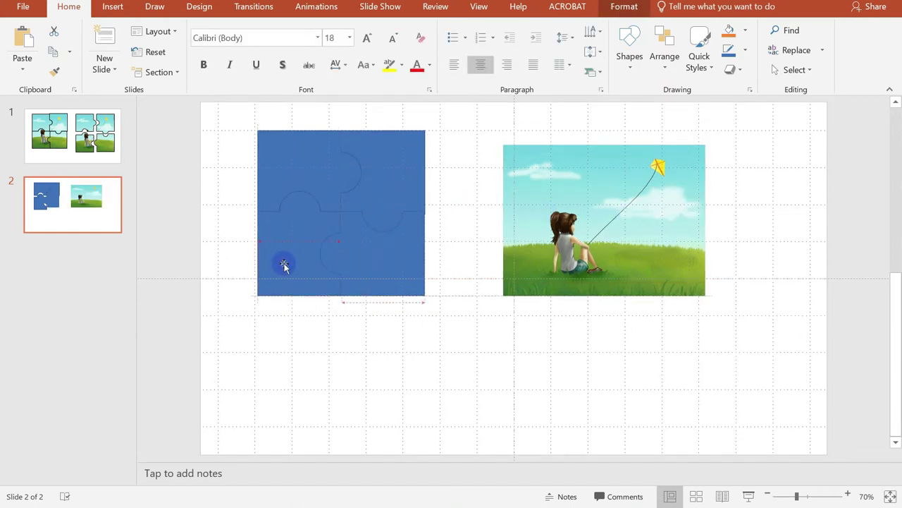
drag(283, 265, 284, 264)
click(316, 331)
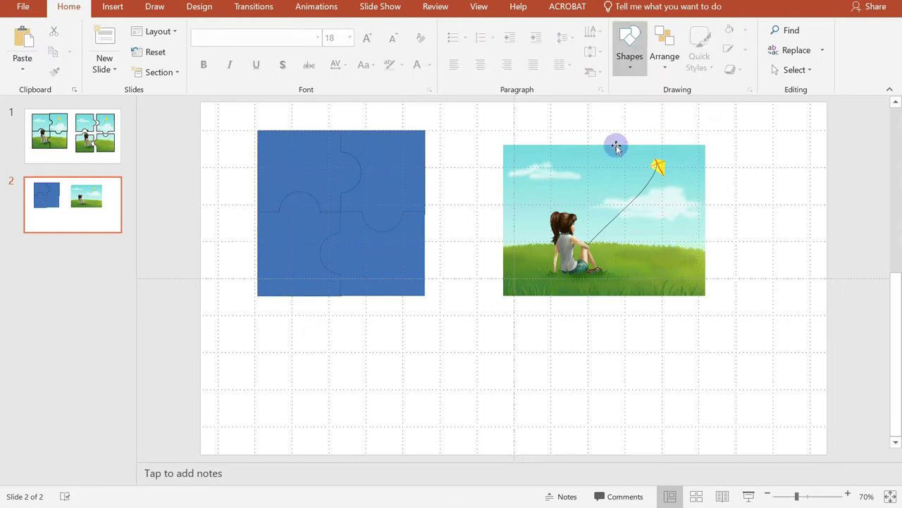
click(403, 241)
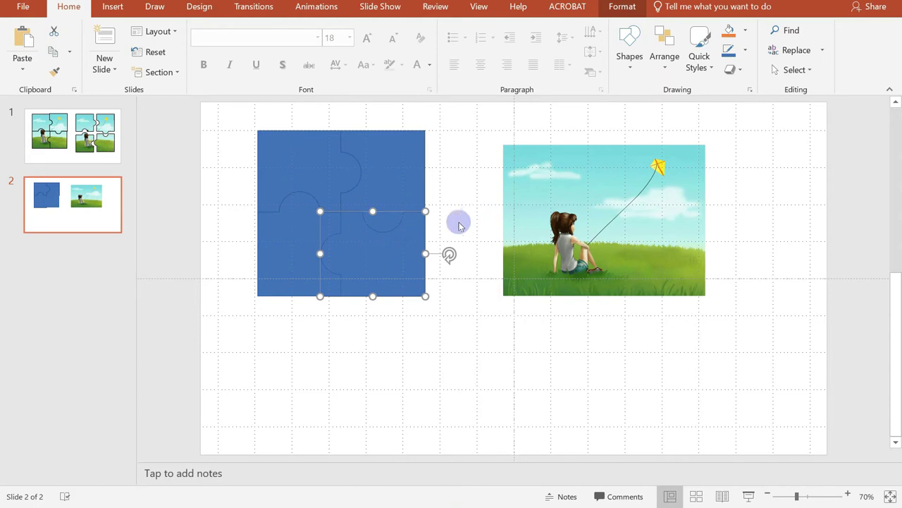
click(476, 344)
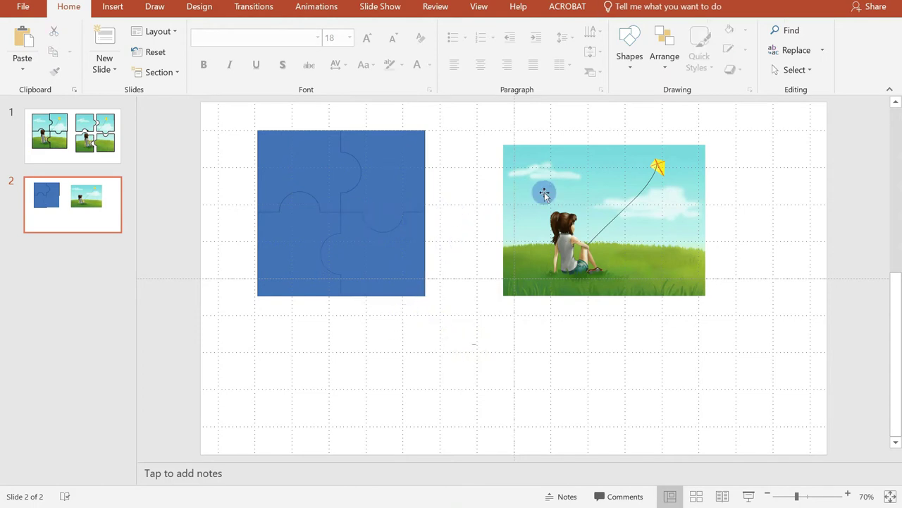
mouse_move(626, 213)
mouse_down()
mouse_move(564, 275)
mouse_move(401, 314)
mouse_move(850, 239)
mouse_move(612, 220)
mouse_up()
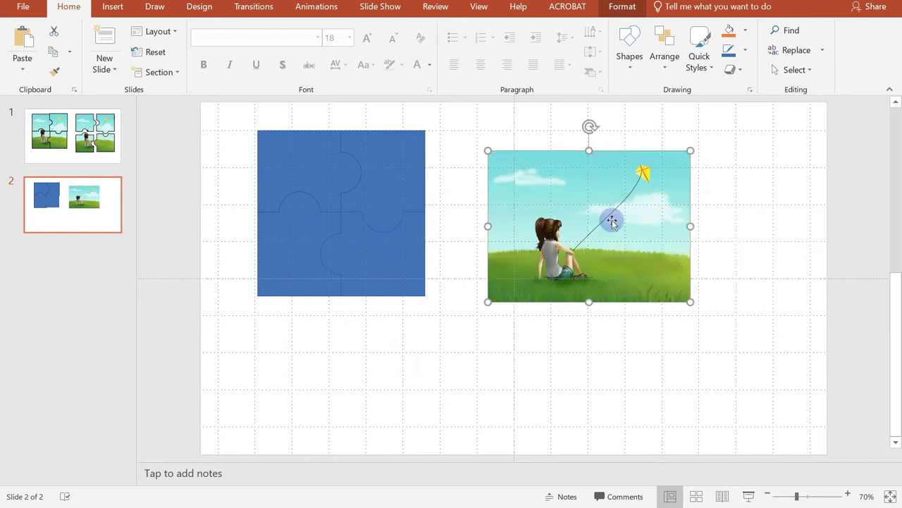
Bring the kite picture forward in the stacking order
click(624, 8)
click(660, 36)
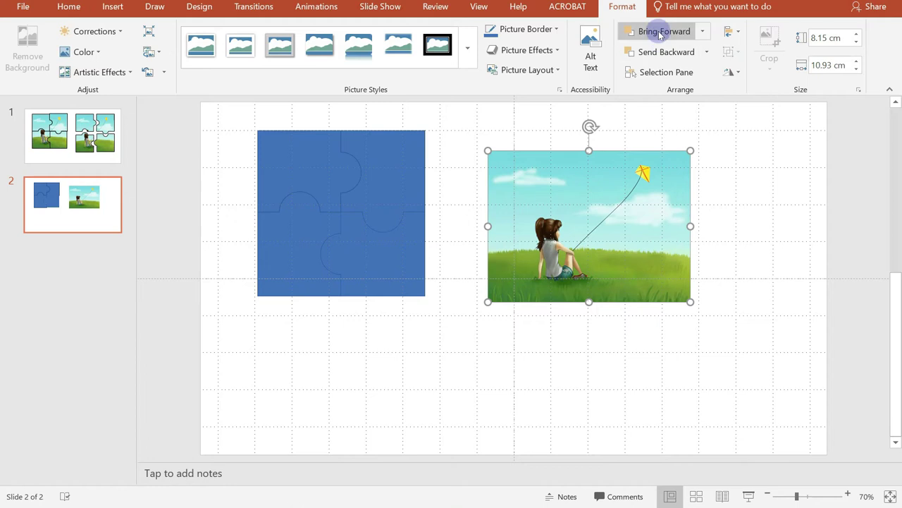
click(660, 34)
Move the picture over the puzzle and resize it to about 8.15 × 9.06 cm to cover it
drag(615, 179, 388, 161)
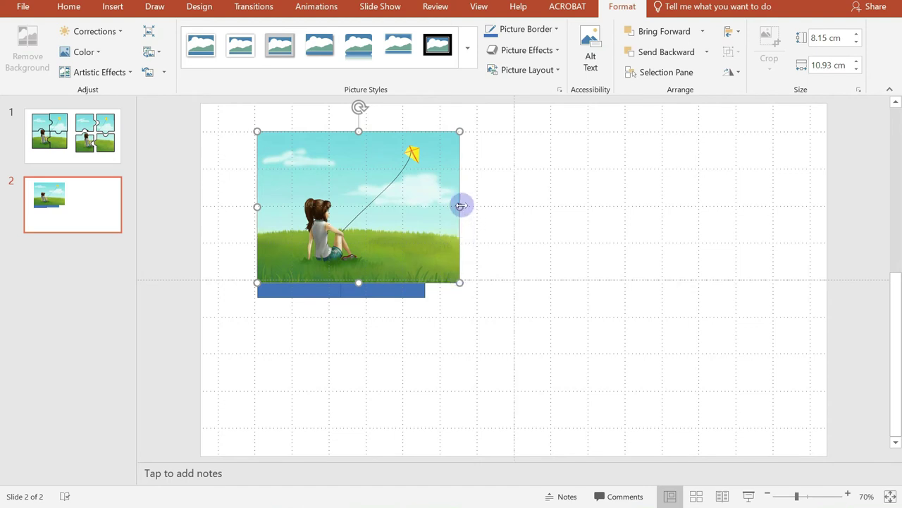
drag(457, 206, 425, 207)
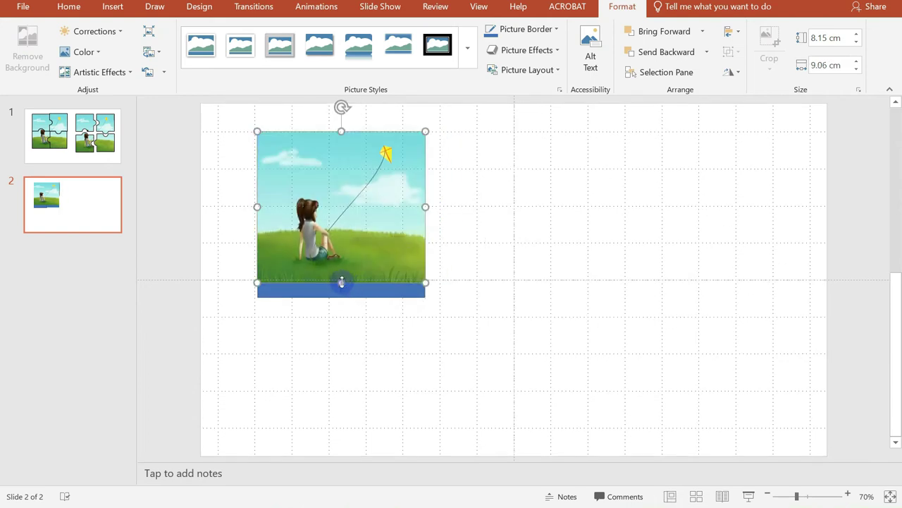
drag(341, 282, 374, 327)
click(366, 212)
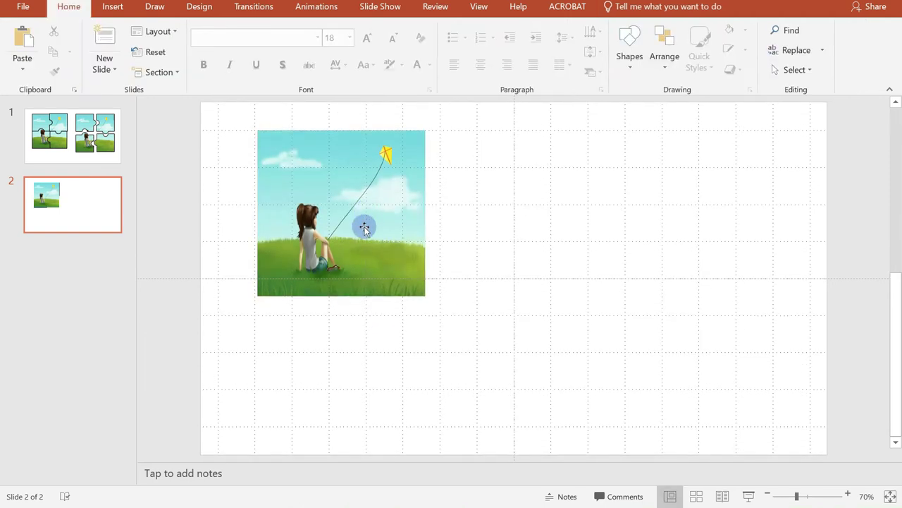
Move the kite picture right and pull the top-left piece out of the square
drag(361, 227, 632, 225)
click(326, 168)
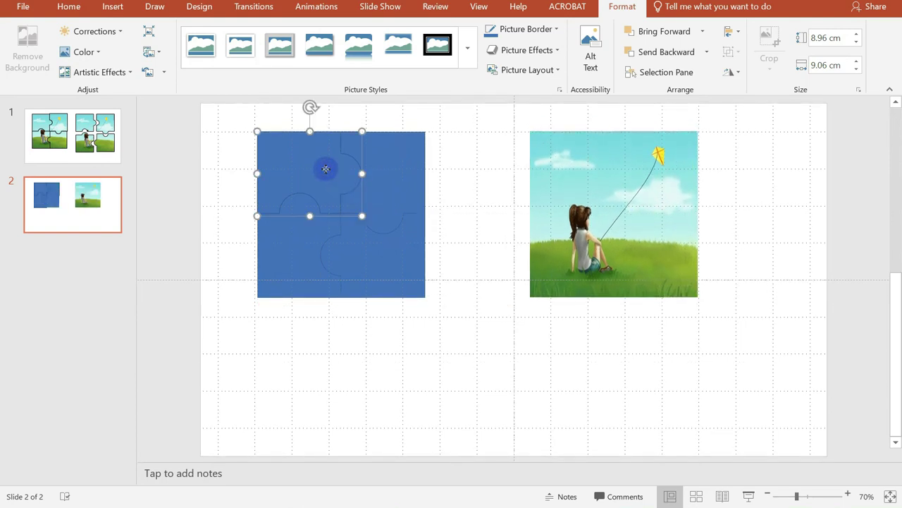
drag(320, 170, 483, 139)
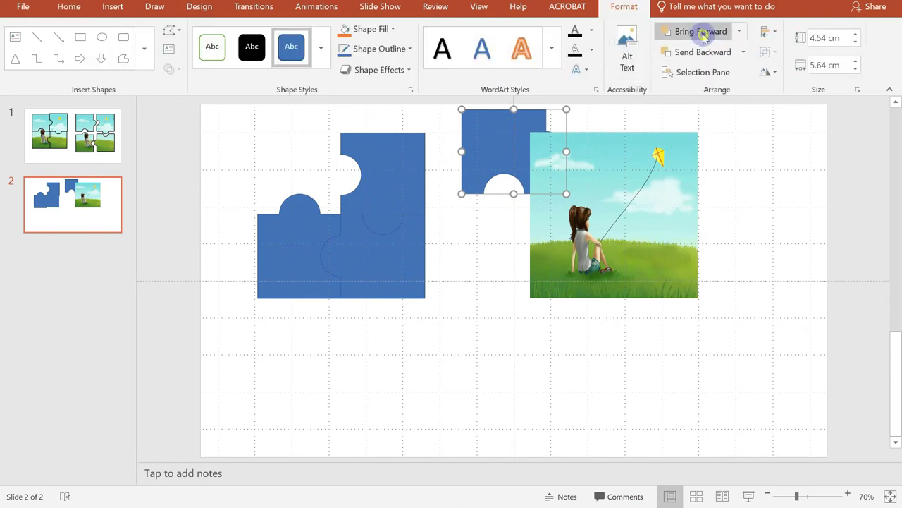
Bring the top-left piece forward onto the picture's top-left corner and spread the other pieces apart
click(704, 35)
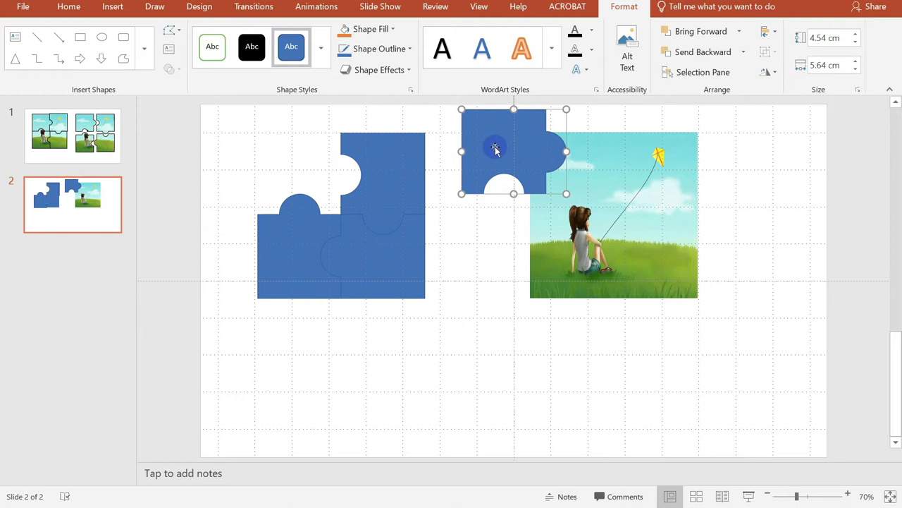
drag(515, 146, 563, 169)
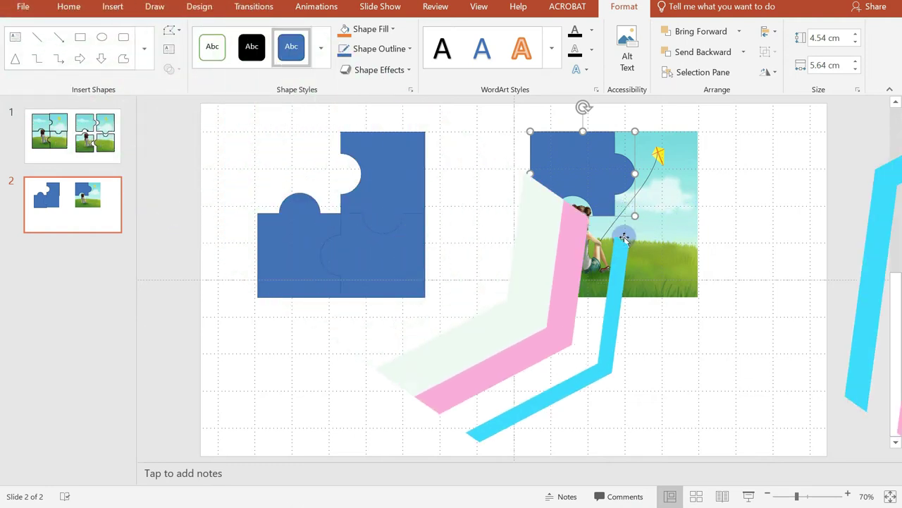
drag(385, 203, 387, 185)
drag(371, 271, 288, 274)
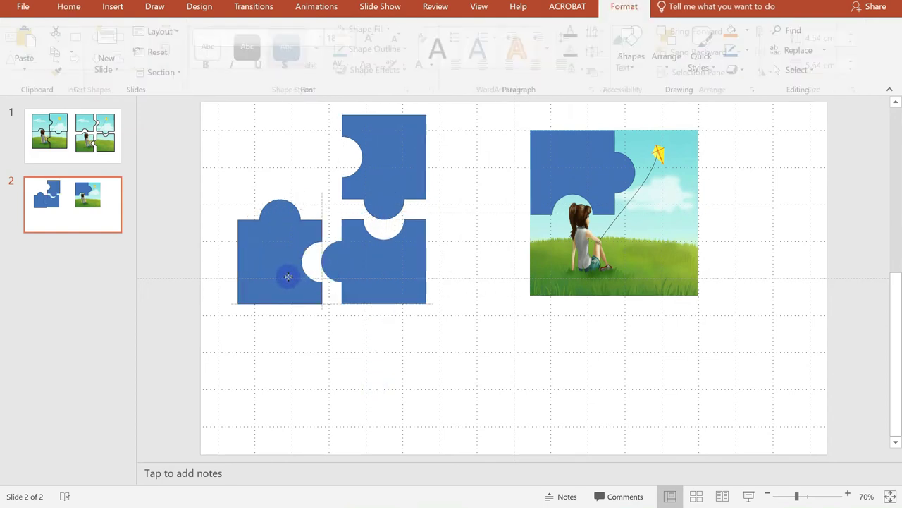
Paste three copies of the kite picture and spread them across the lower part of the slide
click(684, 264)
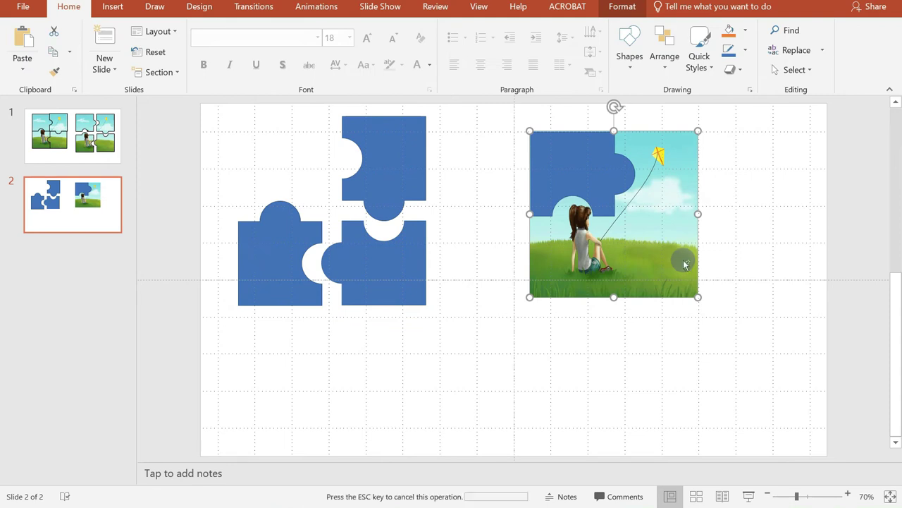
key(ctrl+v)
key(ctrl+v)
key(ctrl+v)
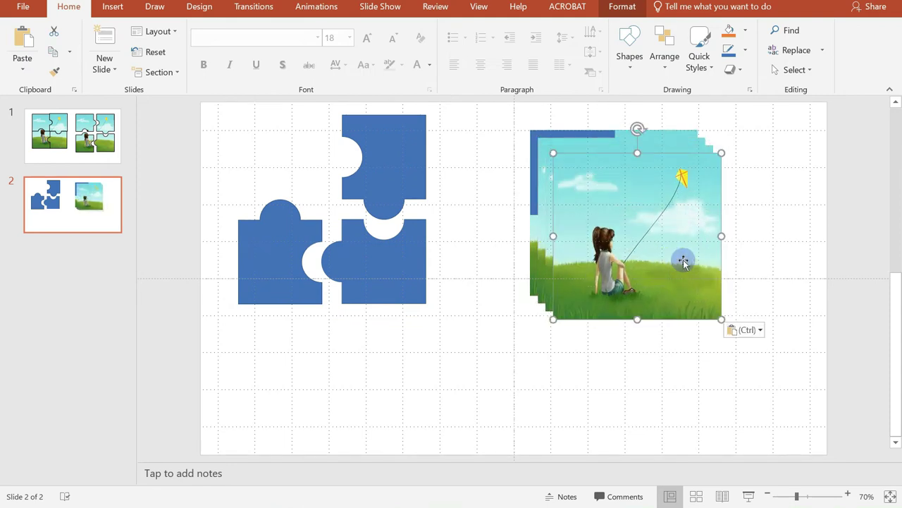
drag(659, 256, 226, 355)
drag(635, 226, 430, 365)
drag(582, 284, 515, 454)
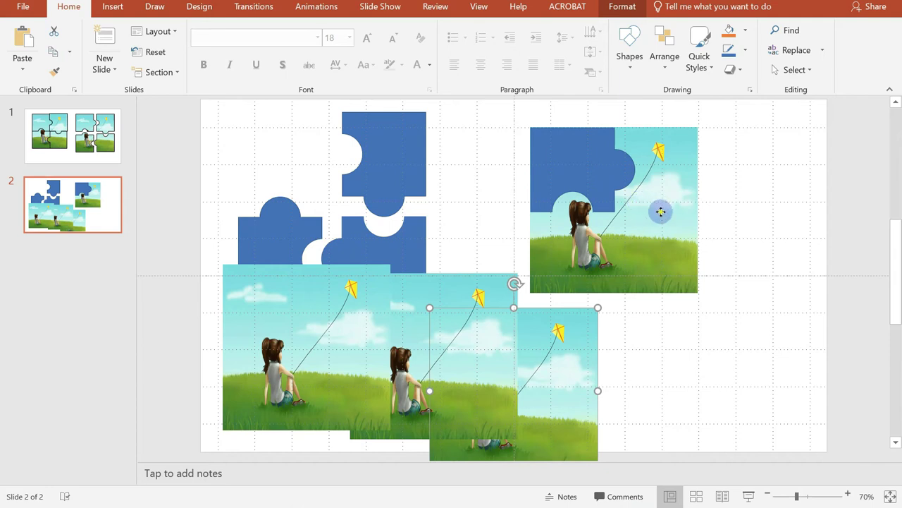
click(661, 212)
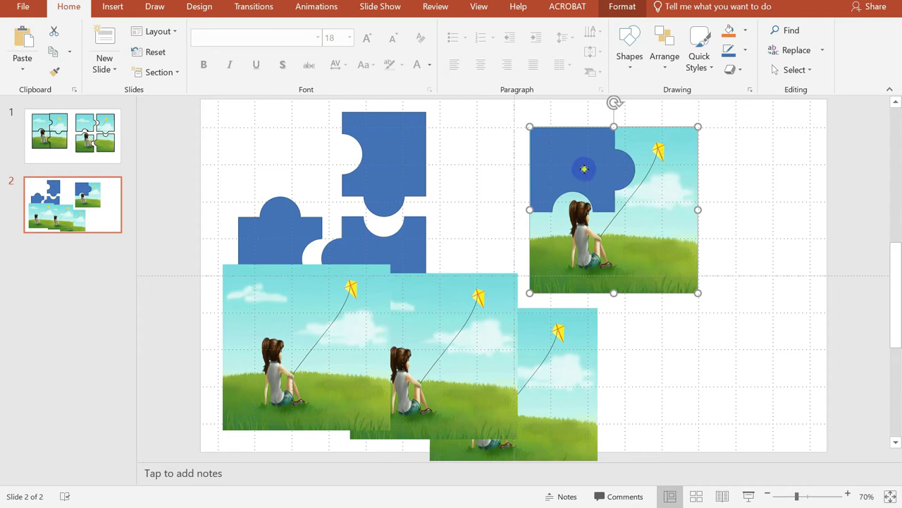
Intersect the picture with the top-left piece, slot the result top-left, and move a copy up-right
shift+click(583, 168)
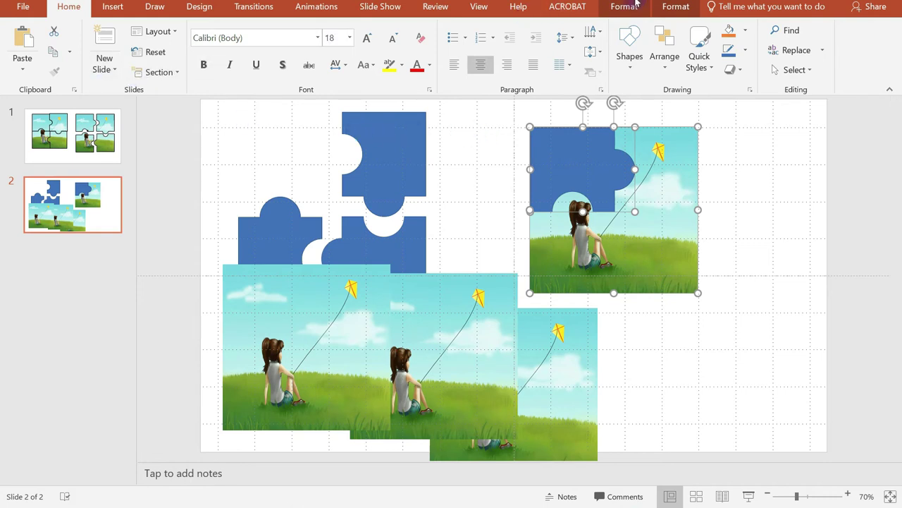
click(605, 8)
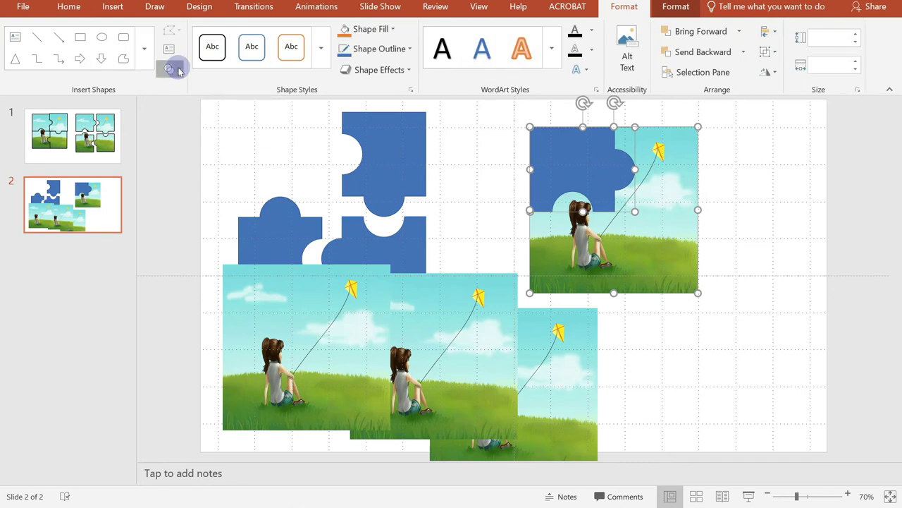
click(172, 69)
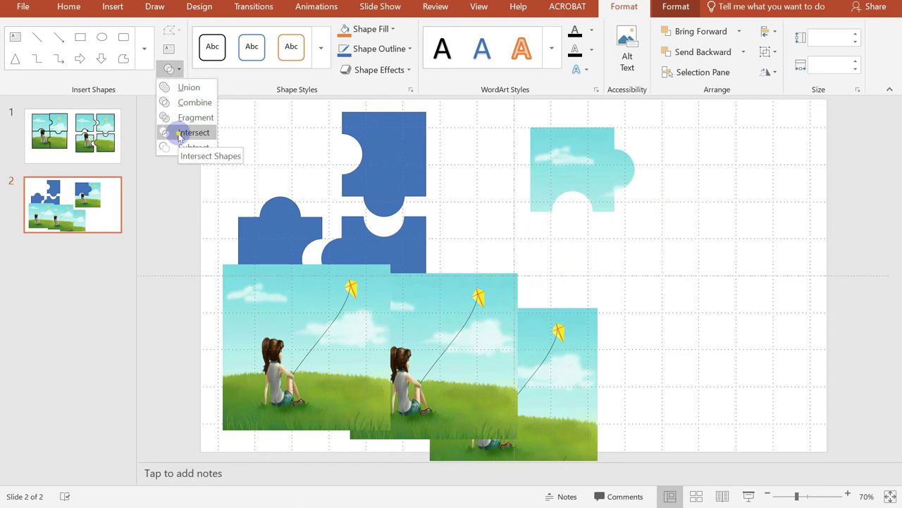
click(185, 133)
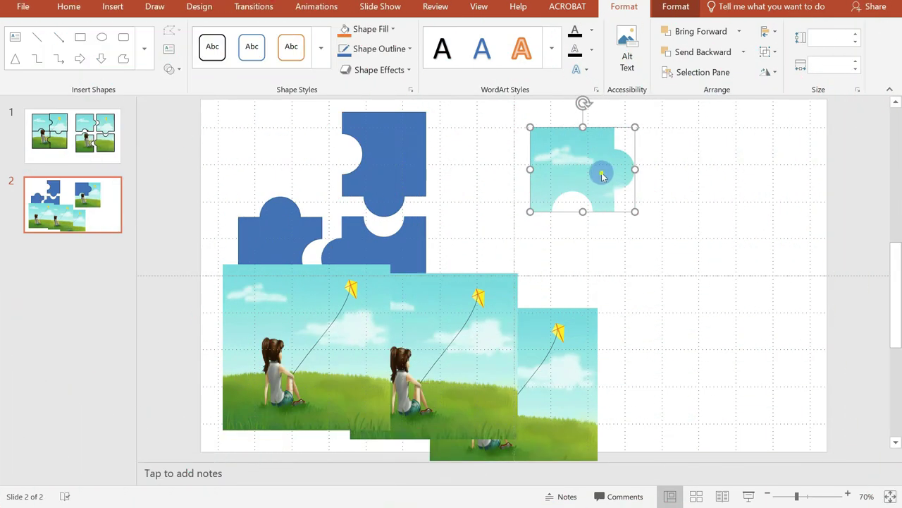
drag(578, 165, 315, 163)
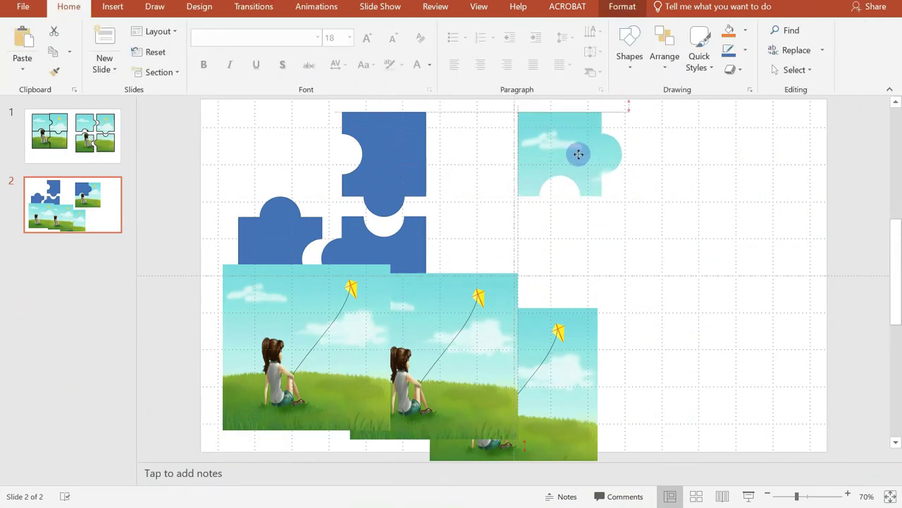
drag(341, 308, 681, 155)
Bring the top-right puzzle piece forward over the upper-right kite picture's top-right corner
click(401, 176)
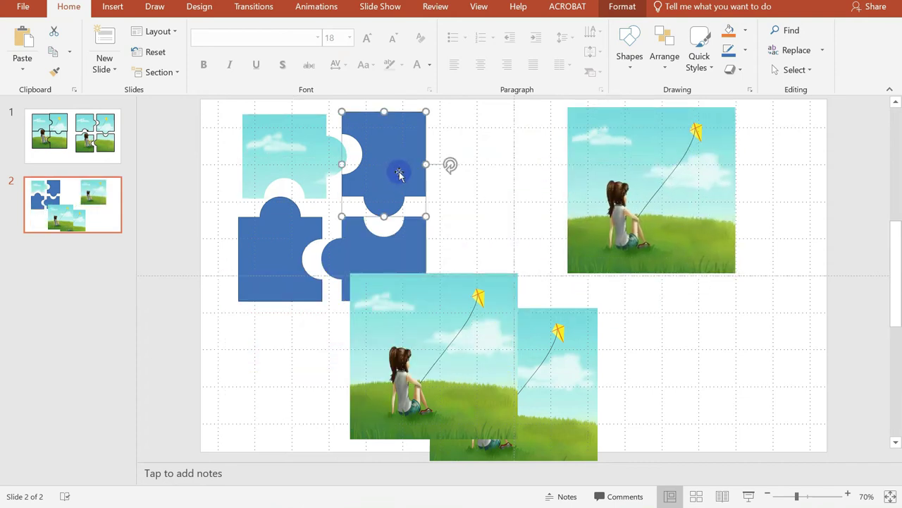
drag(399, 172, 528, 169)
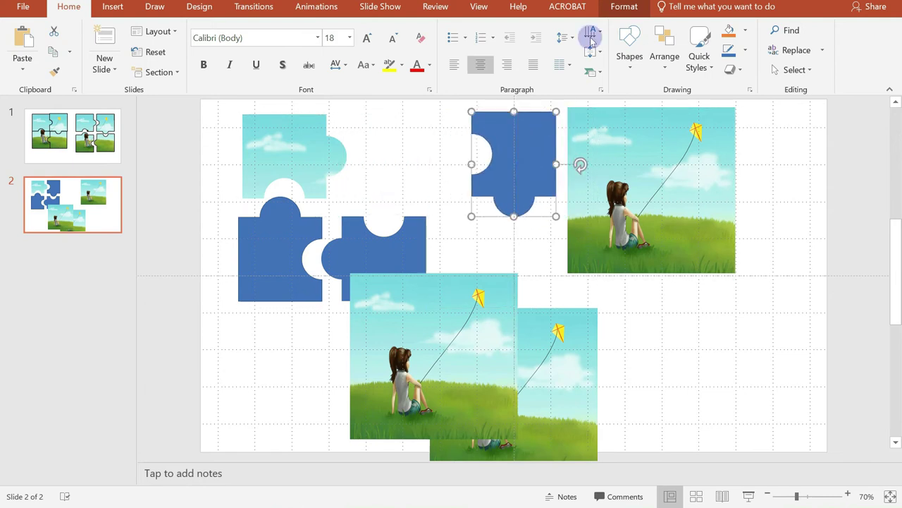
click(620, 8)
click(702, 32)
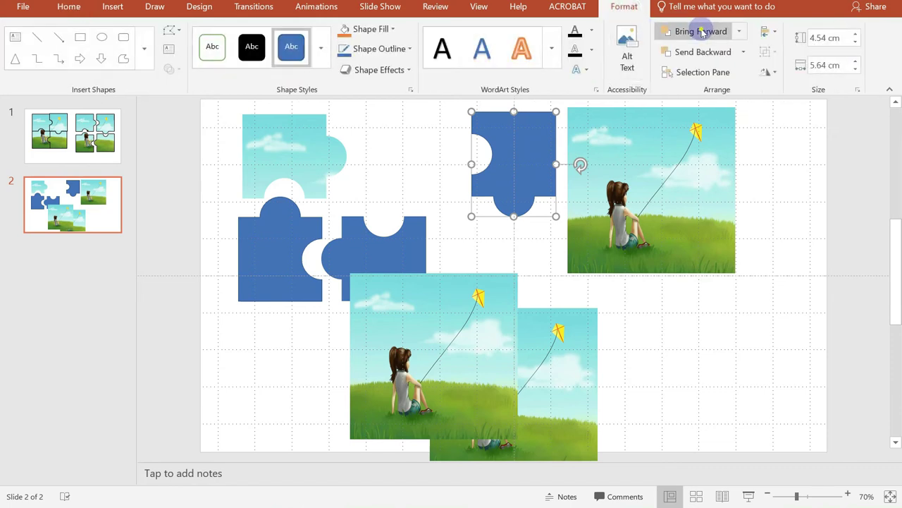
drag(528, 150, 707, 145)
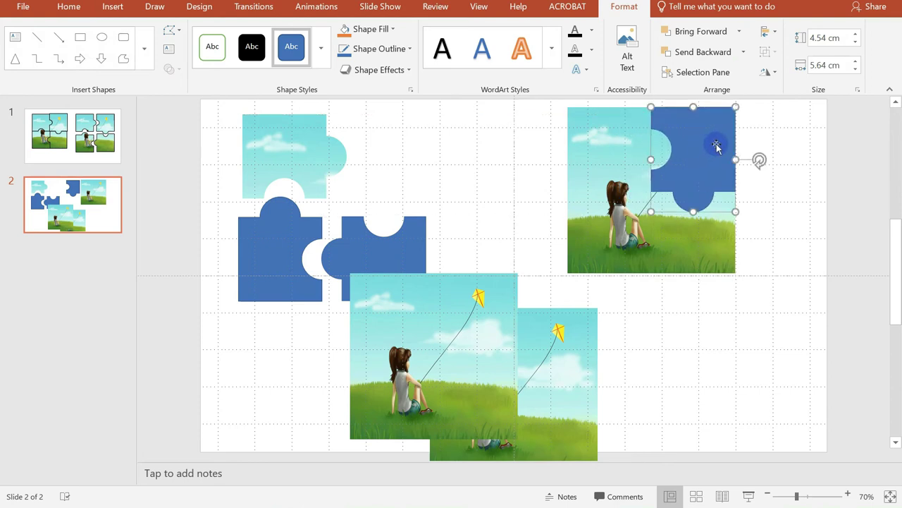
click(781, 131)
scroll(822, 325, up, 2)
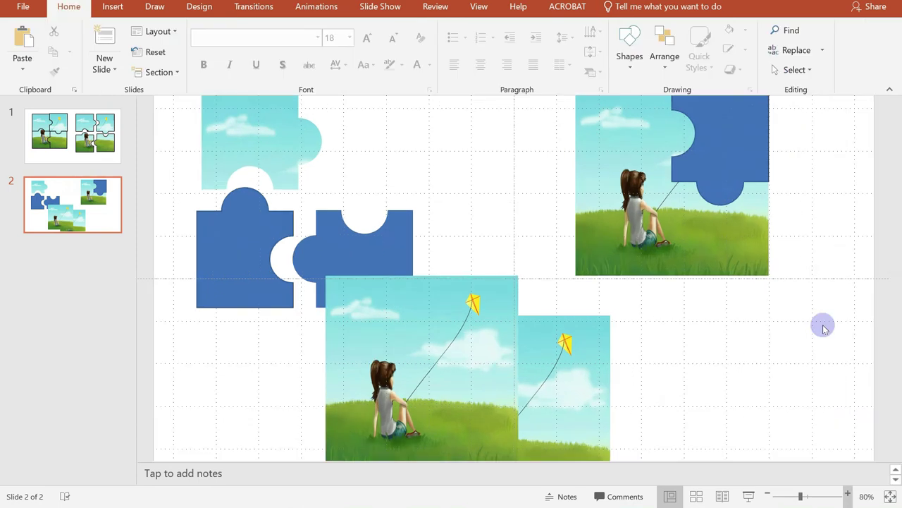
scroll(826, 321, up, 1)
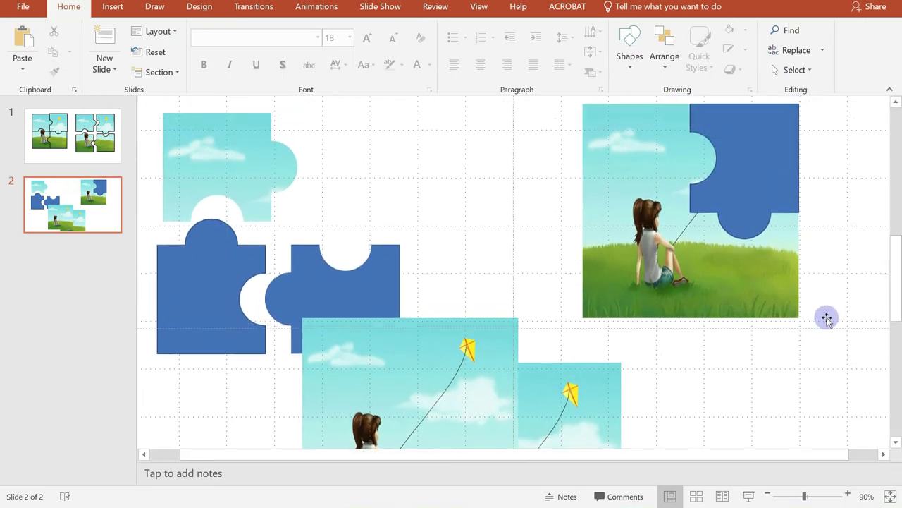
scroll(761, 149, down, 2)
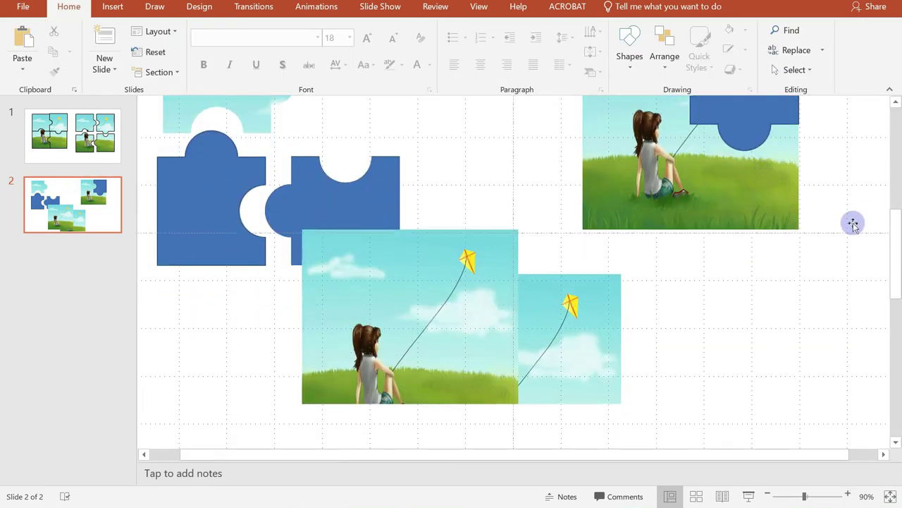
drag(894, 220, 882, 233)
On slide 2, select the upper-right kite picture with its puzzle piece and show the Merge Shapes options
click(73, 219)
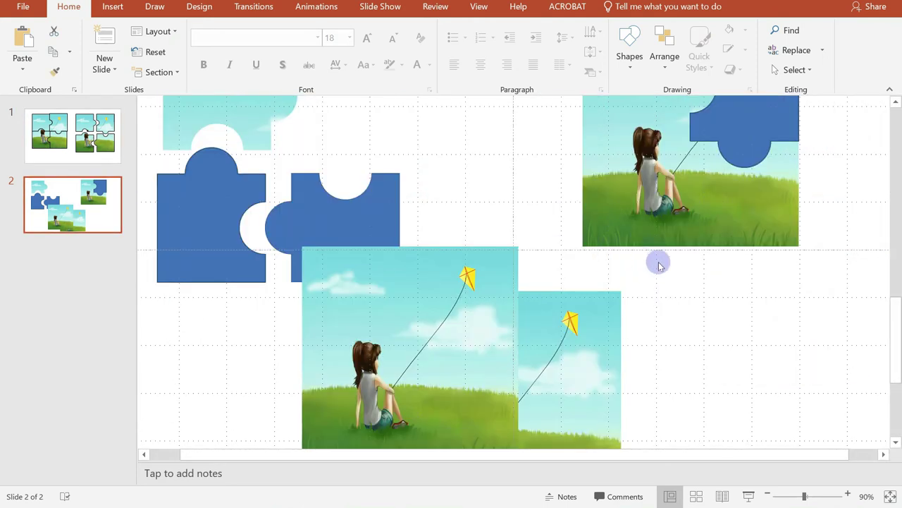
scroll(656, 259, up, 3)
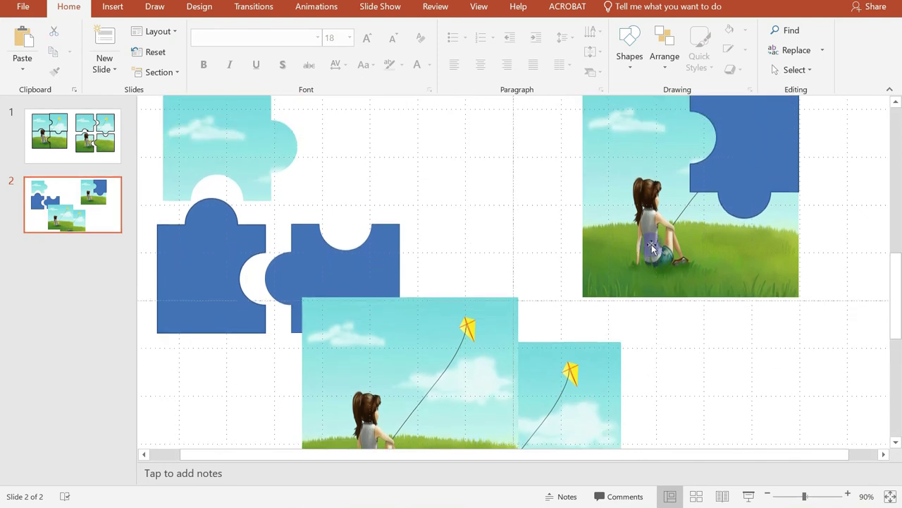
scroll(653, 248, up, 1)
click(652, 247)
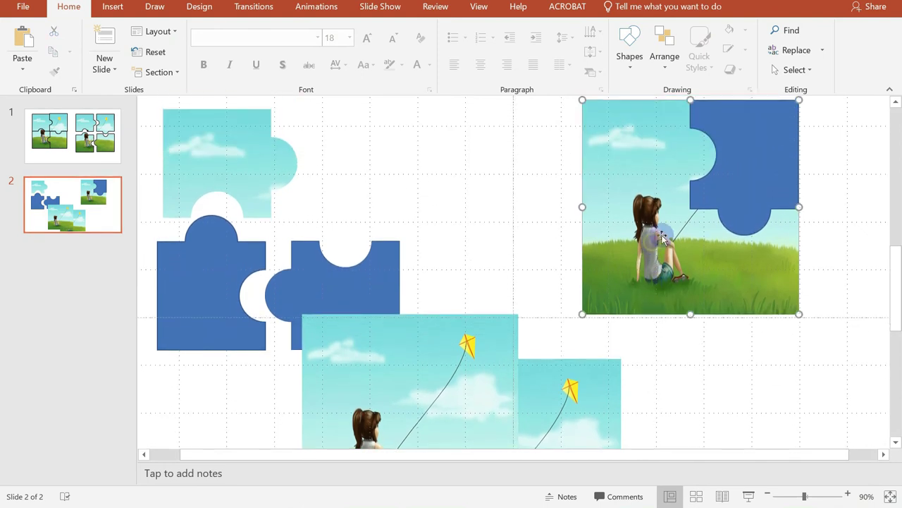
shift+click(730, 184)
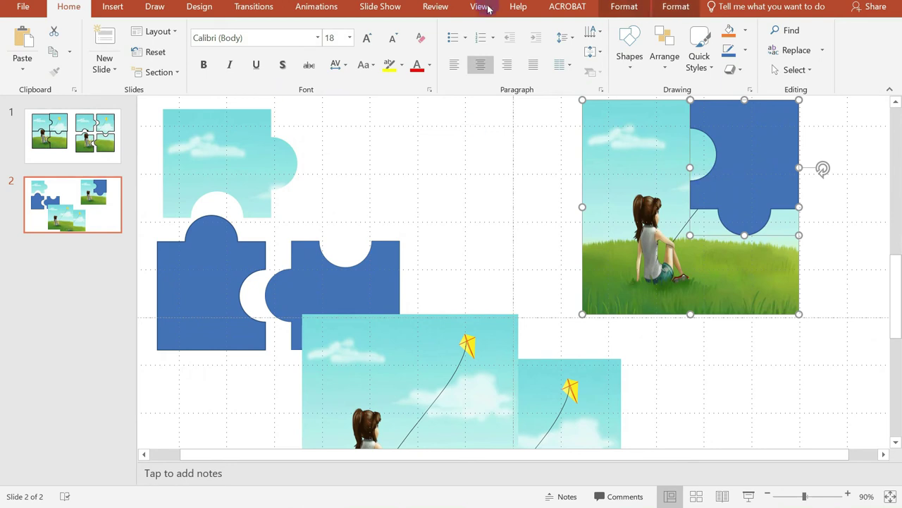
click(598, 11)
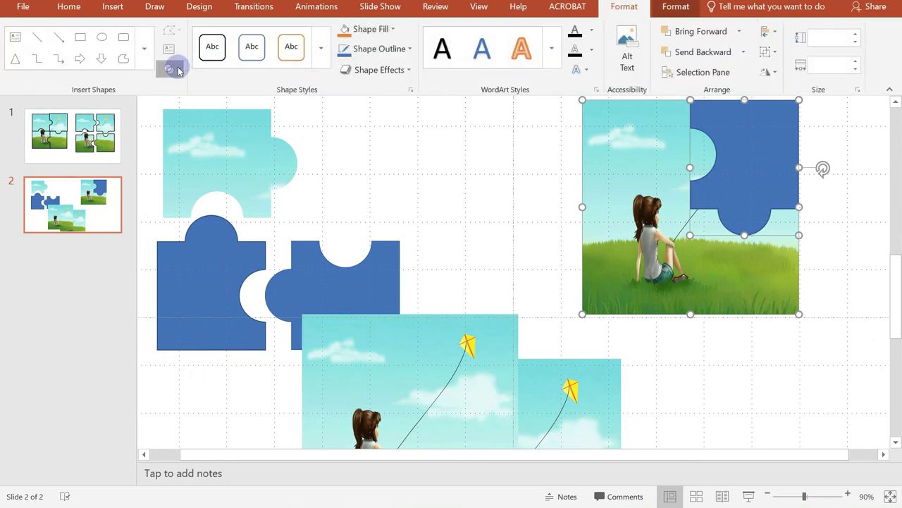
click(170, 69)
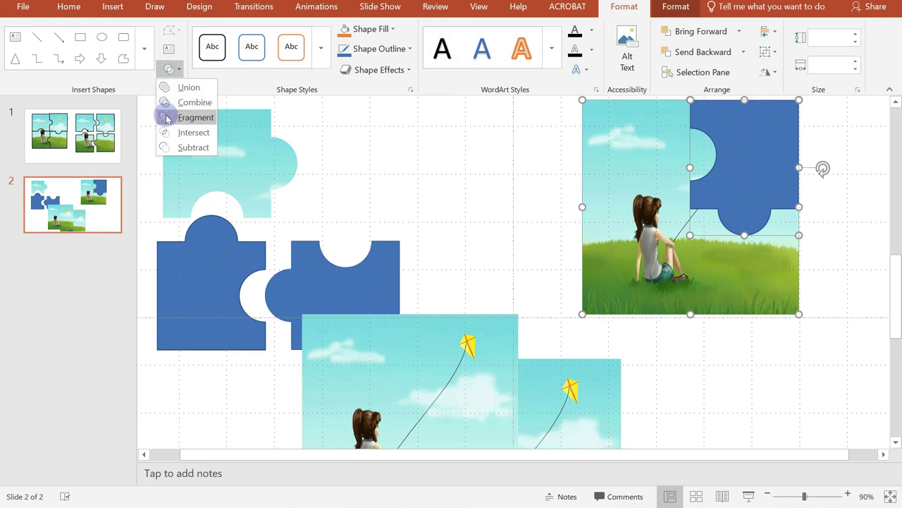